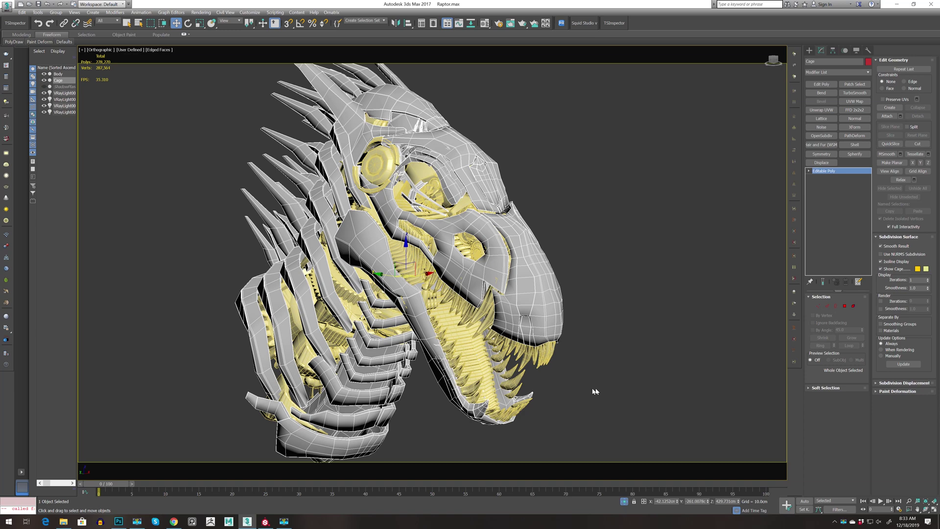
Orbit around the raptor head, select the Cage mesh and confirm its object colour
{"action": "middle_click_drag", "start_coordinate": [594, 390], "coordinate": [593, 343], "text": "alt"}
{"action": "scroll", "coordinate": [564, 340], "scroll_direction": "up", "scroll_amount": 3}
{"action": "left_click", "coordinate": [592, 343]}
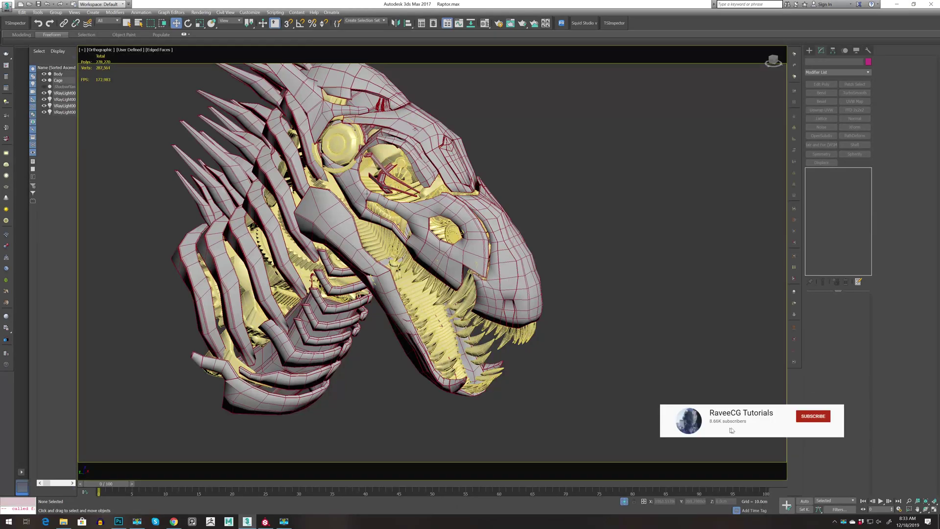
{"action": "middle_click_drag", "start_coordinate": [379, 254], "coordinate": [395, 268], "text": "alt"}
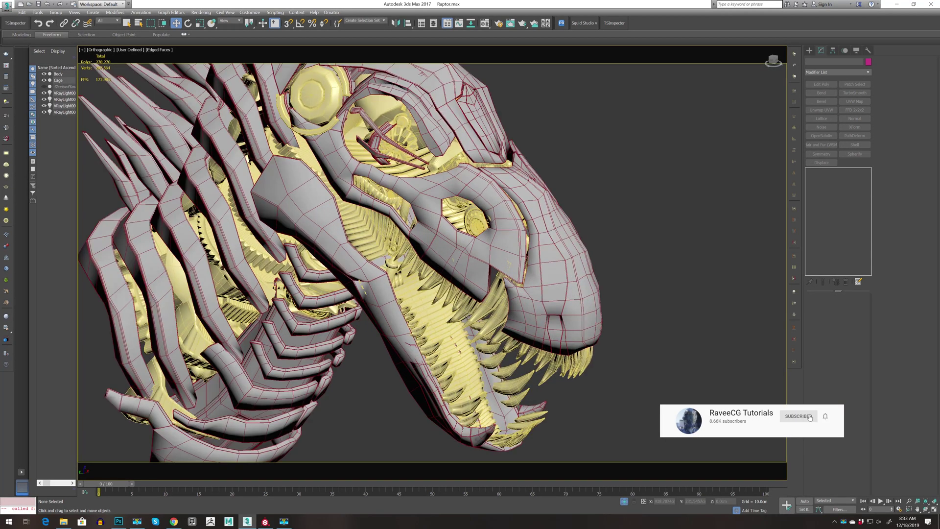
{"action": "scroll", "coordinate": [447, 305], "scroll_direction": "up", "scroll_amount": 2}
{"action": "left_click", "coordinate": [558, 310]}
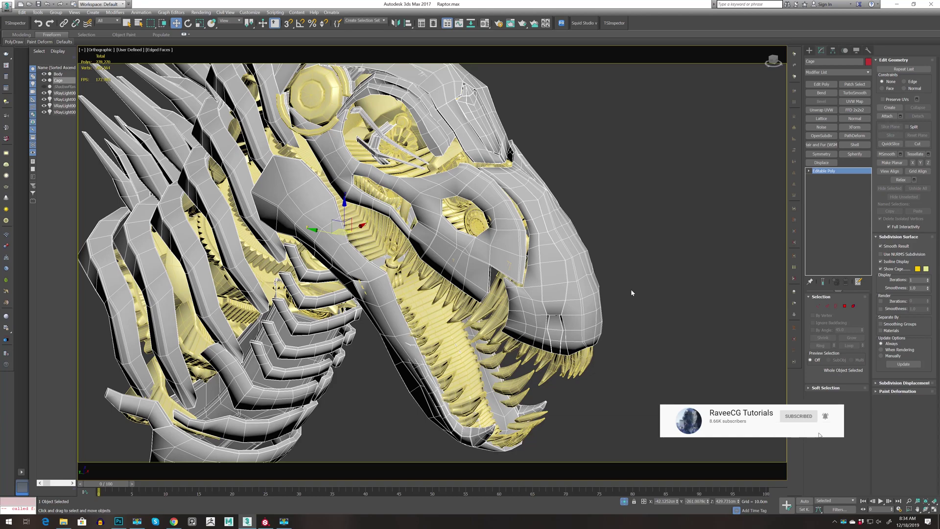
{"action": "scroll", "coordinate": [628, 292], "scroll_direction": "down", "scroll_amount": 2}
{"action": "middle_click_drag", "start_coordinate": [628, 291], "coordinate": [492, 262], "text": "alt"}
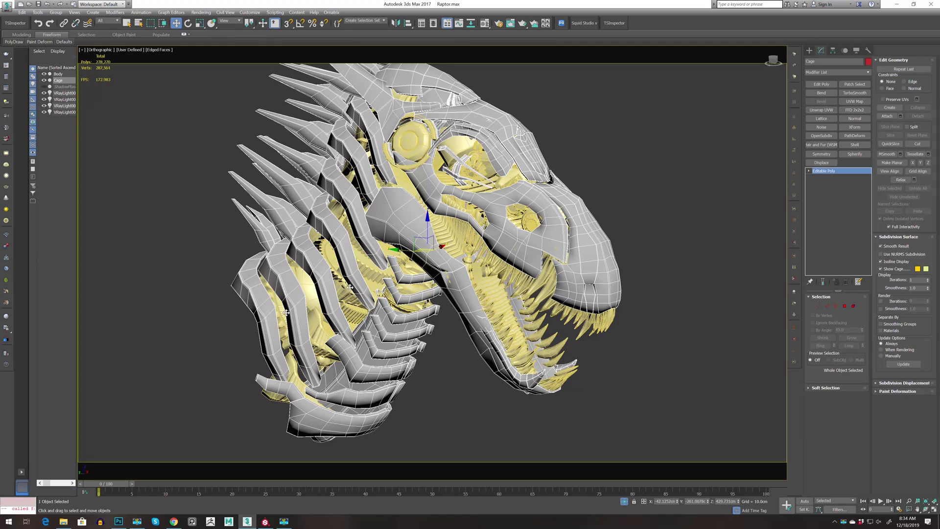
{"action": "left_click", "coordinate": [674, 233]}
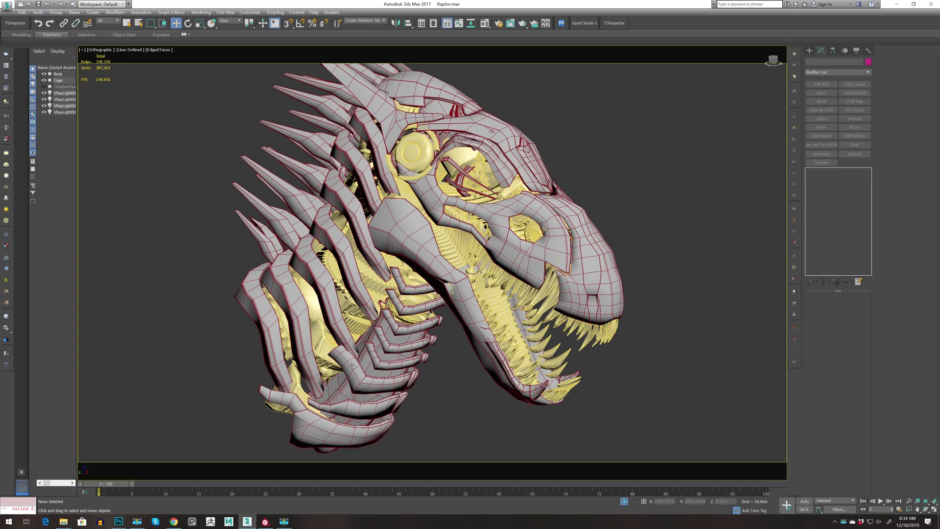
{"action": "left_click", "coordinate": [549, 323]}
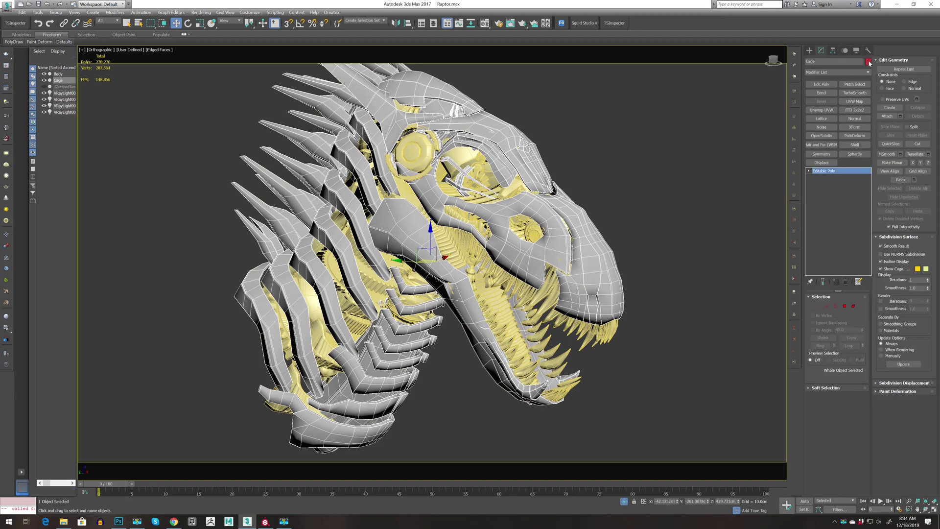
{"action": "left_click", "coordinate": [868, 61]}
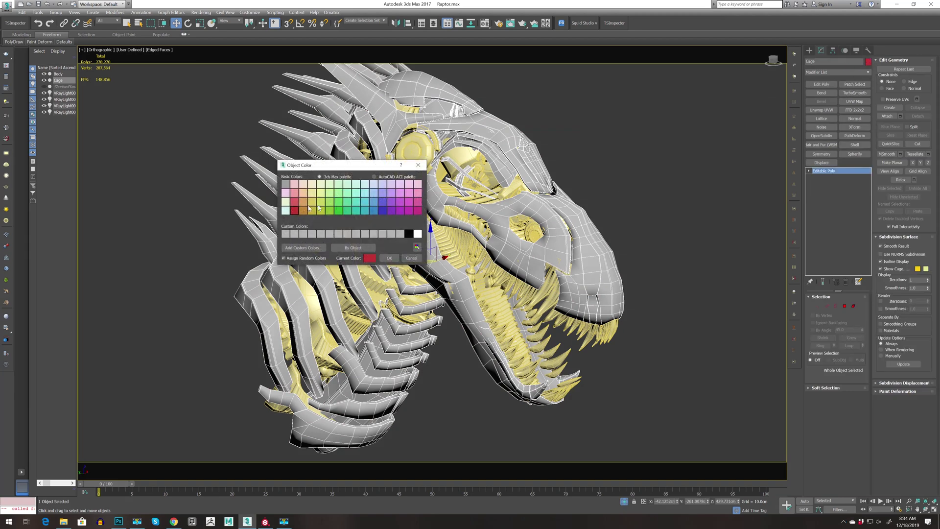
{"action": "left_click", "coordinate": [389, 258]}
Export Cage and Body together over low poly.obj with the current OBJ settings
{"action": "left_click", "coordinate": [498, 276]}
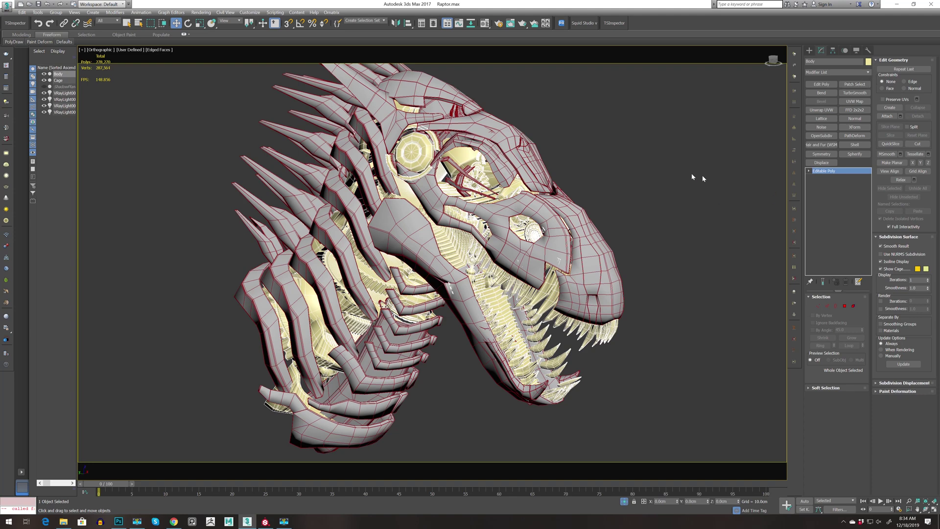
{"action": "left_click_drag", "start_coordinate": [594, 69], "coordinate": [206, 391]}
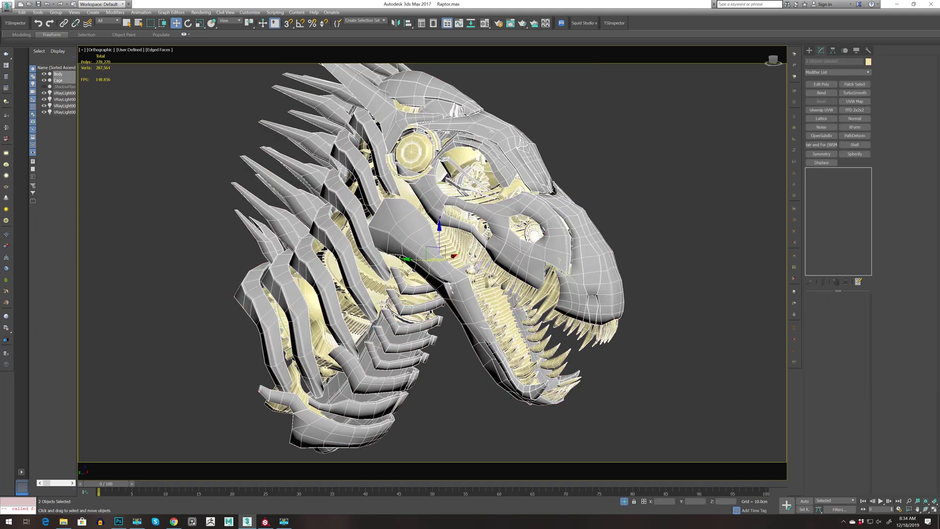
{"action": "left_click", "coordinate": [6, 6]}
{"action": "left_click", "coordinate": [39, 126]}
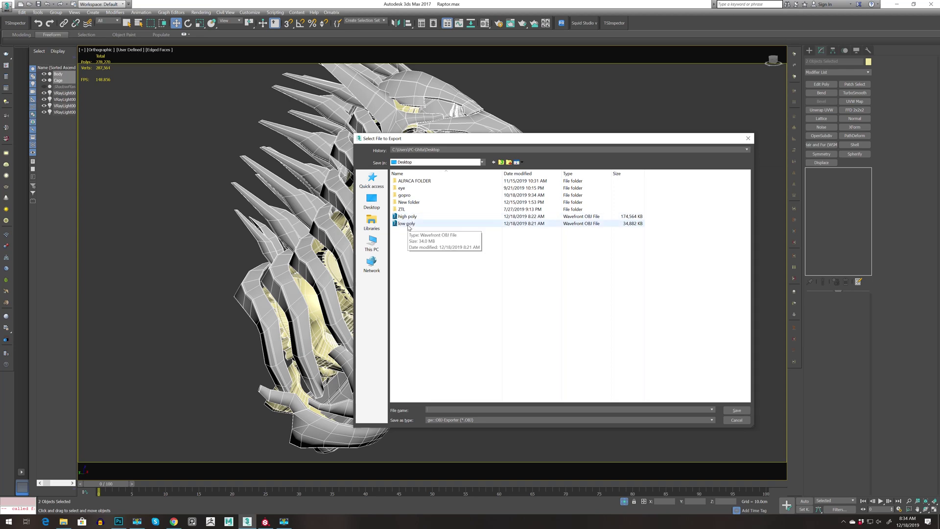
{"action": "double_click", "coordinate": [407, 224]}
{"action": "left_click", "coordinate": [487, 287]}
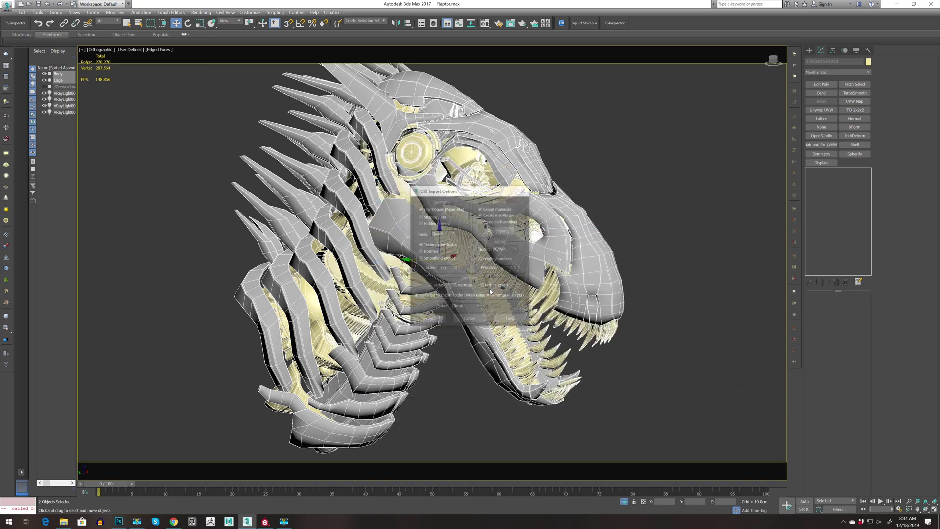
{"action": "left_click", "coordinate": [431, 319]}
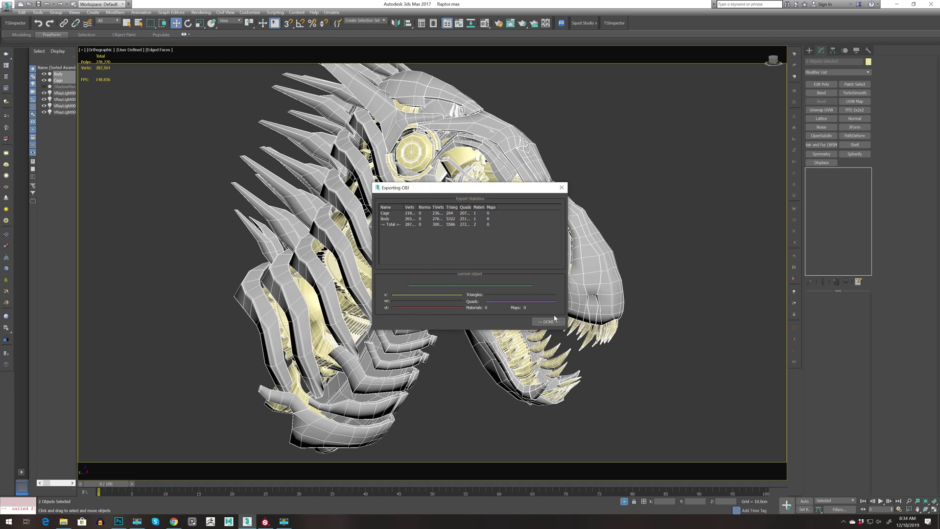
{"action": "left_click", "coordinate": [548, 321]}
{"action": "left_click", "coordinate": [609, 269]}
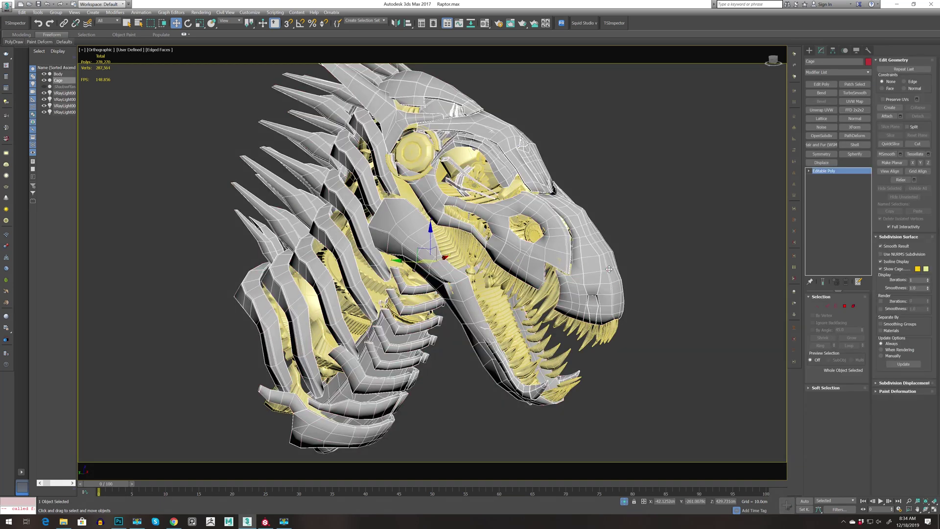
Add TurboSmooth to the Cage with 2 iterations and to the Body
{"action": "left_click", "coordinate": [854, 93]}
{"action": "left_click", "coordinate": [860, 308]}
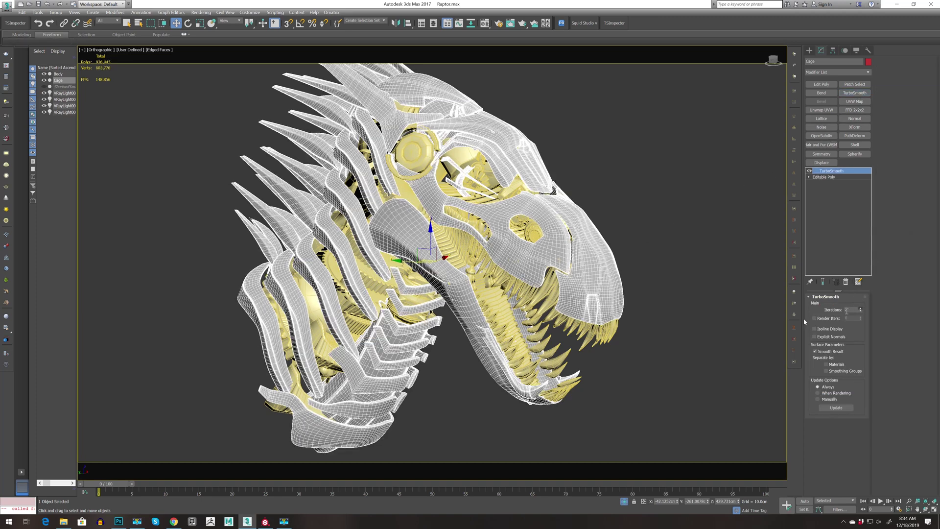
{"action": "left_click", "coordinate": [550, 351]}
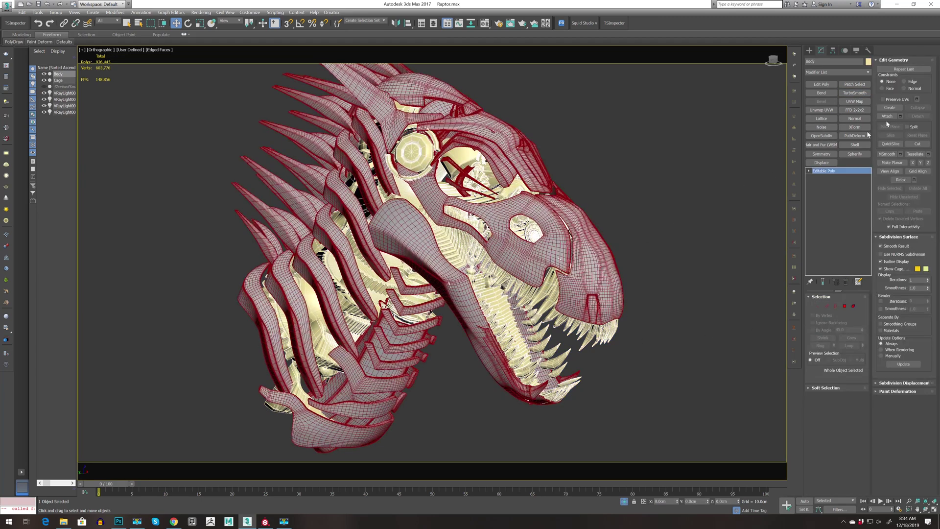
{"action": "left_click", "coordinate": [858, 94]}
Export both meshes, replacing high poly.obj, with the current OBJ settings
{"action": "left_click", "coordinate": [369, 379], "text": "ctrl"}
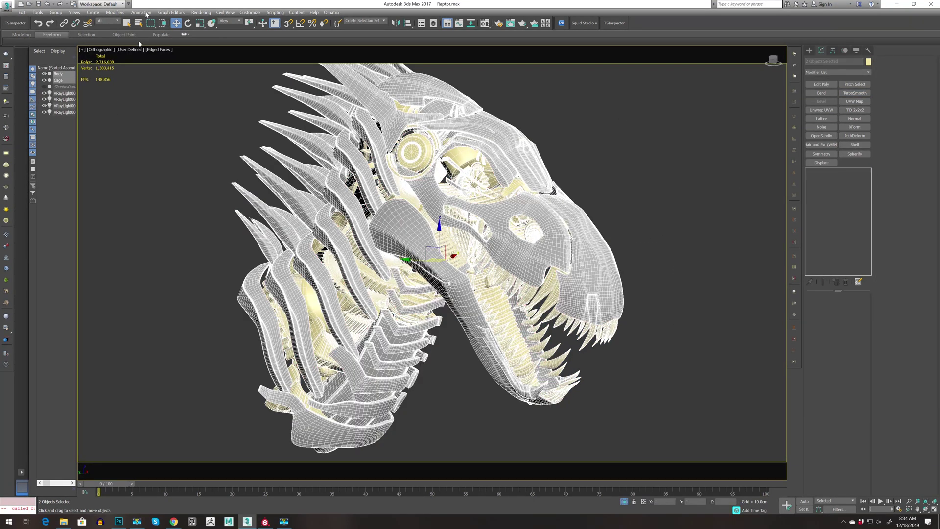
{"action": "left_click", "coordinate": [7, 6]}
{"action": "left_click", "coordinate": [26, 125]}
{"action": "left_click", "coordinate": [406, 216]}
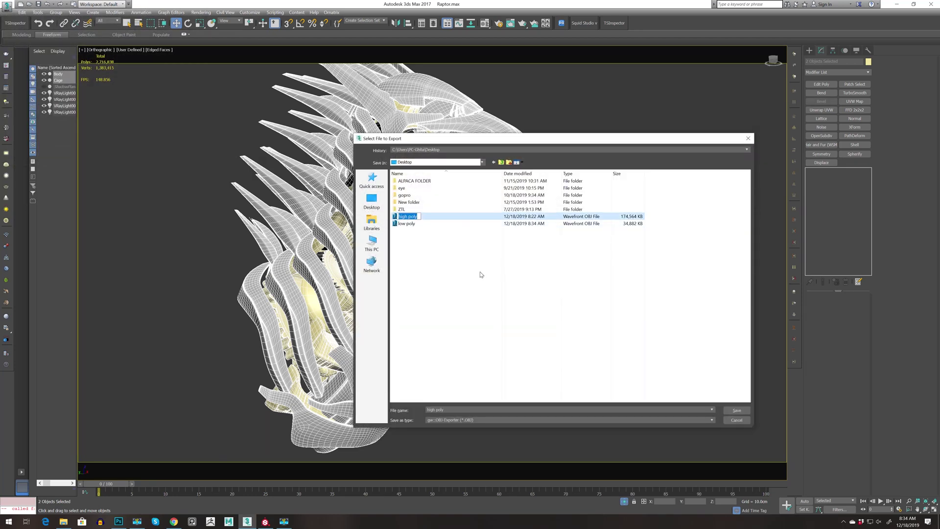
{"action": "left_click", "coordinate": [737, 410]}
{"action": "left_click", "coordinate": [498, 288]}
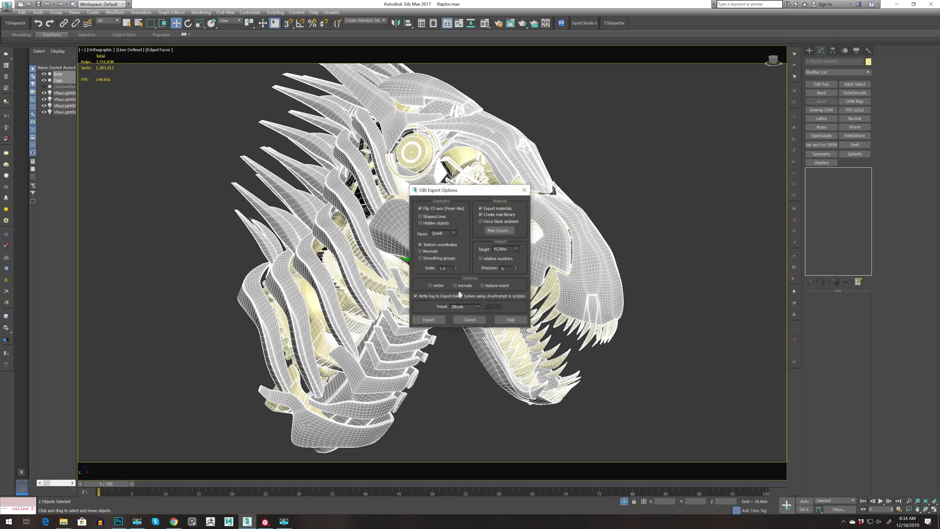
{"action": "left_click", "coordinate": [429, 319]}
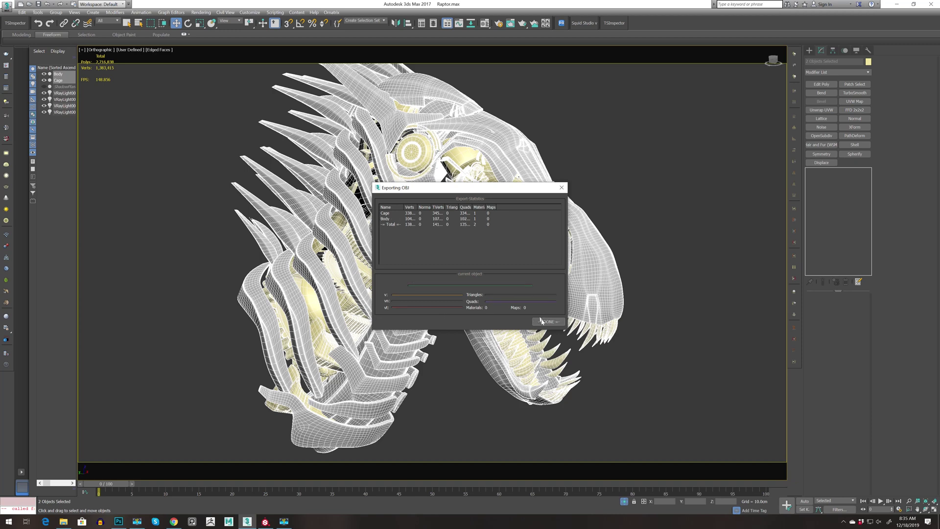
{"action": "left_click", "coordinate": [541, 321]}
Create a new project from low poly.obj with Compute tangent space per fragment enabled
{"action": "left_click", "coordinate": [266, 522]}
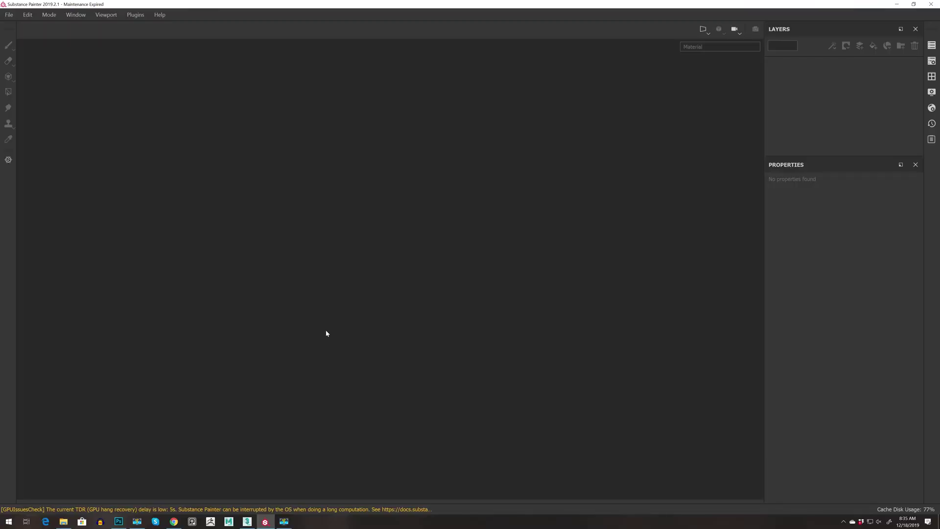
{"action": "left_click", "coordinate": [9, 15]}
{"action": "left_click", "coordinate": [16, 25]}
{"action": "left_click", "coordinate": [571, 162]}
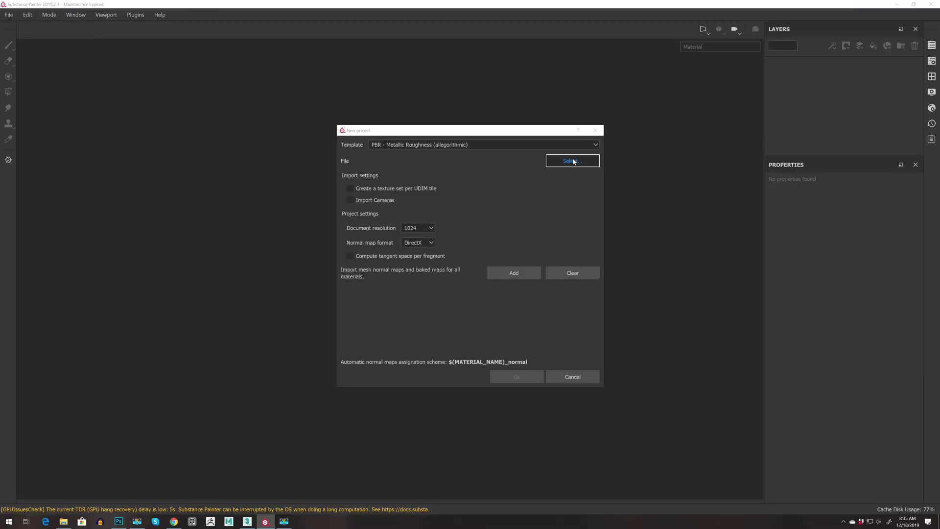
{"action": "left_click", "coordinate": [467, 238]}
{"action": "left_click", "coordinate": [566, 344]}
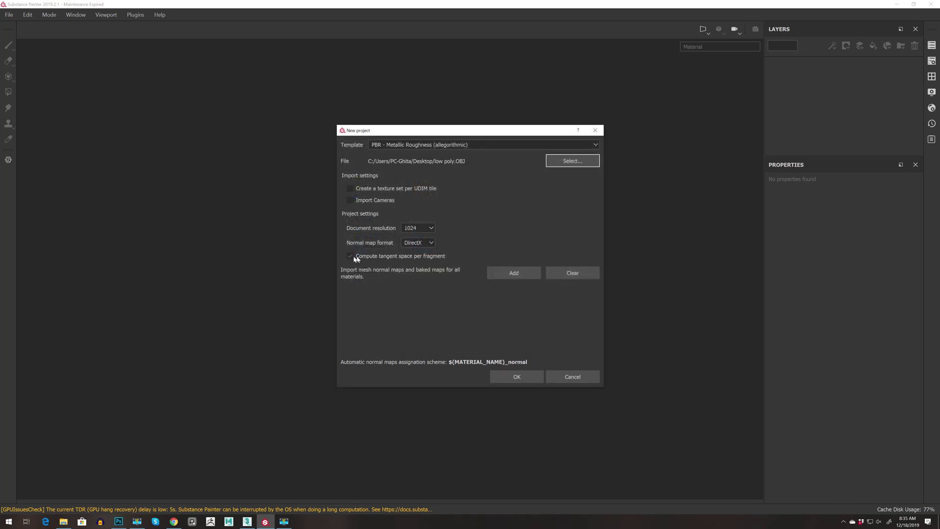
{"action": "left_click", "coordinate": [350, 256]}
{"action": "left_click", "coordinate": [516, 377]}
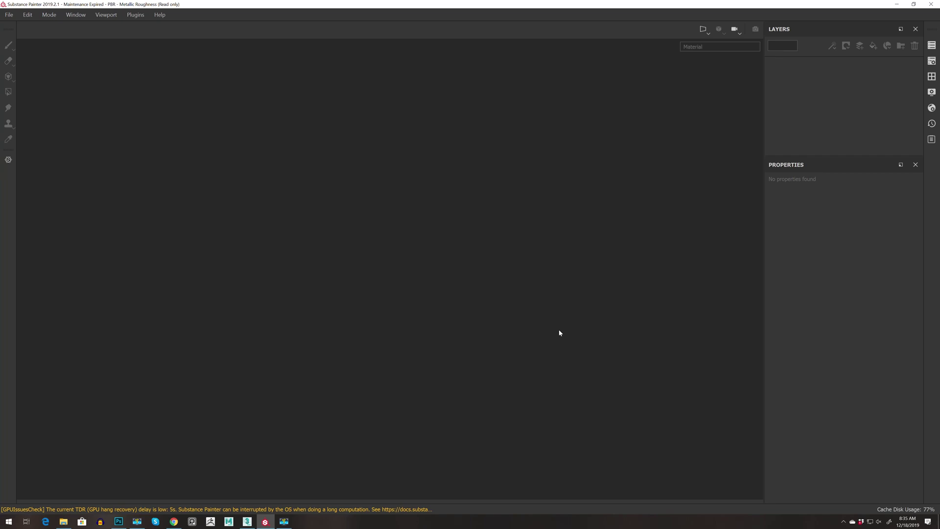
Orbit the loaded raptor head, rotate the lighting, and show the texture set settings
{"action": "left_click_drag", "start_coordinate": [559, 330], "coordinate": [662, 322], "text": "alt"}
{"action": "right_click_drag", "start_coordinate": [662, 321], "coordinate": [504, 296], "text": "shift"}
{"action": "left_click_drag", "start_coordinate": [616, 252], "coordinate": [690, 245], "text": "alt"}
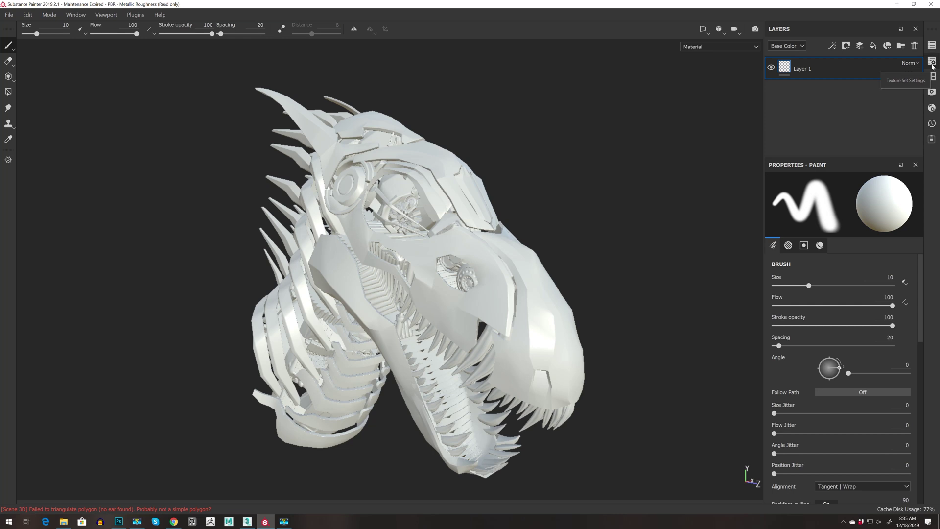
{"action": "left_click", "coordinate": [932, 62]}
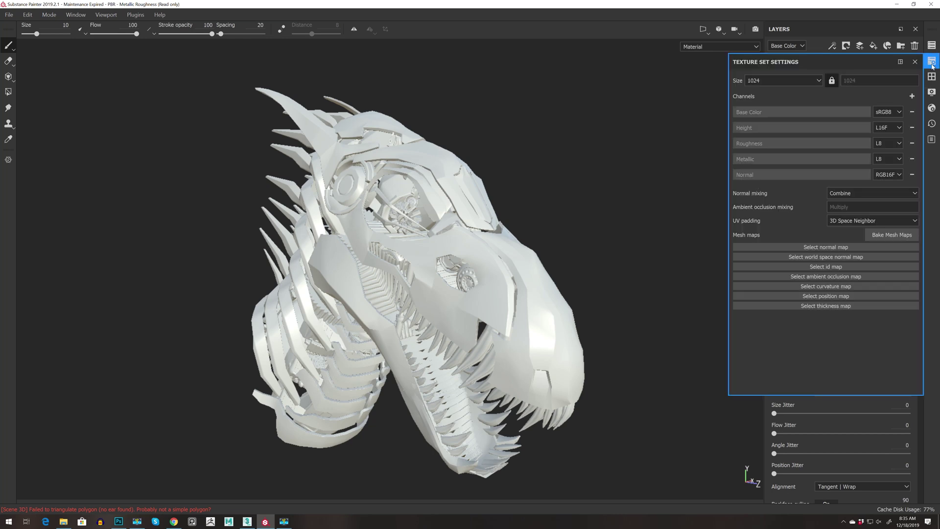
Load high poly.obj as the high definition bake mesh with 4096 output size
{"action": "left_click", "coordinate": [877, 235]}
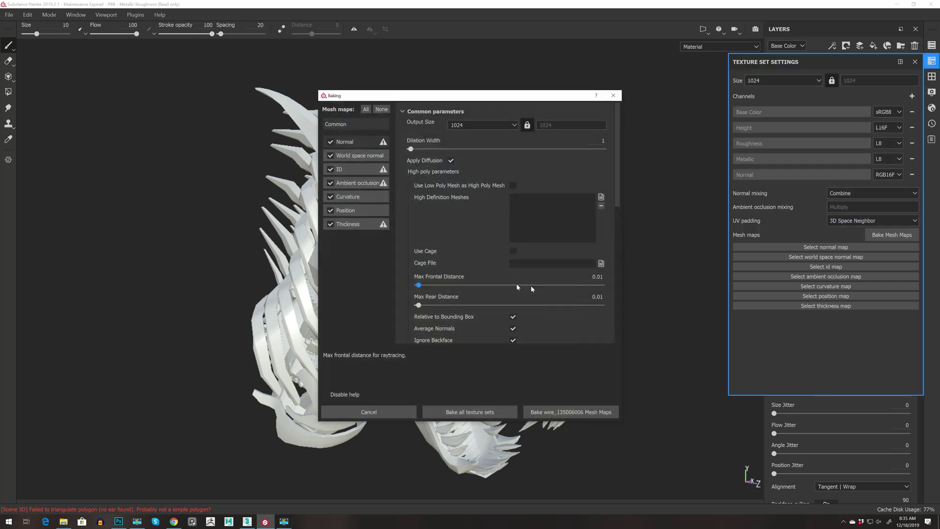
{"action": "left_click", "coordinate": [601, 196]}
{"action": "left_click", "coordinate": [404, 221]}
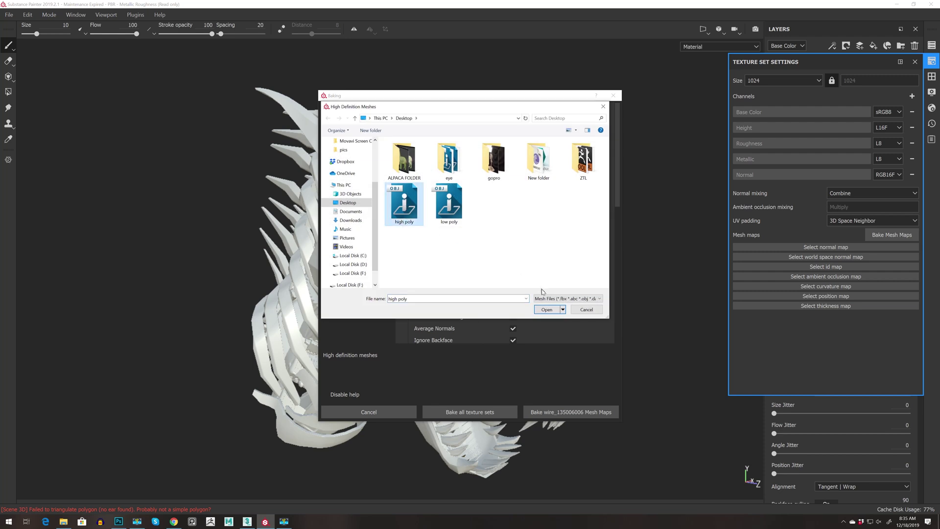
{"action": "left_click", "coordinate": [546, 309]}
{"action": "left_click", "coordinate": [490, 125]}
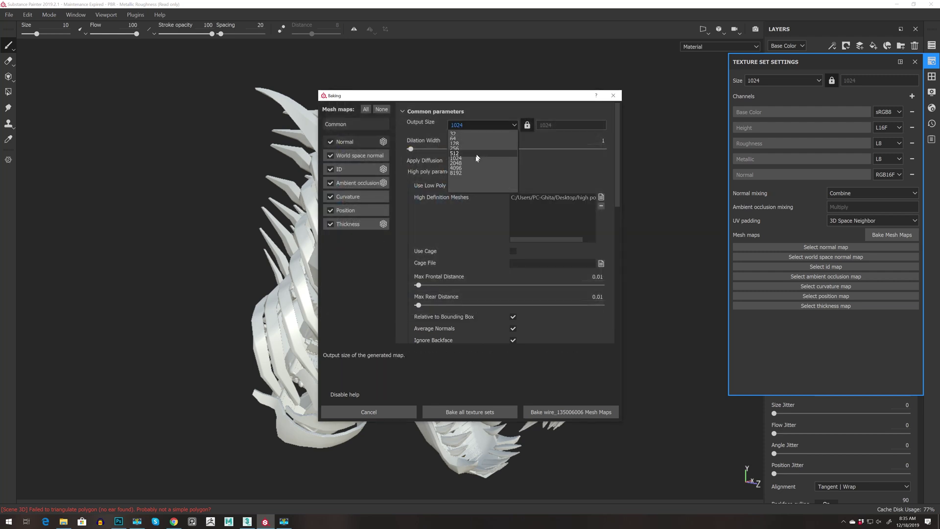
{"action": "left_click", "coordinate": [468, 165]}
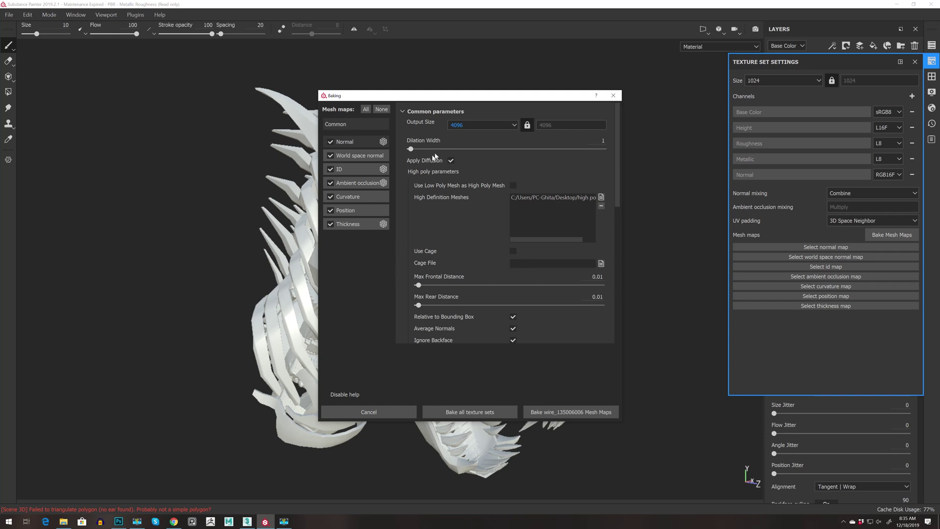
Set baking antialiasing to Subsampling 4x4, keeping mesh matching at Always
{"action": "scroll", "coordinate": [489, 287], "scroll_direction": "down", "scroll_amount": 5}
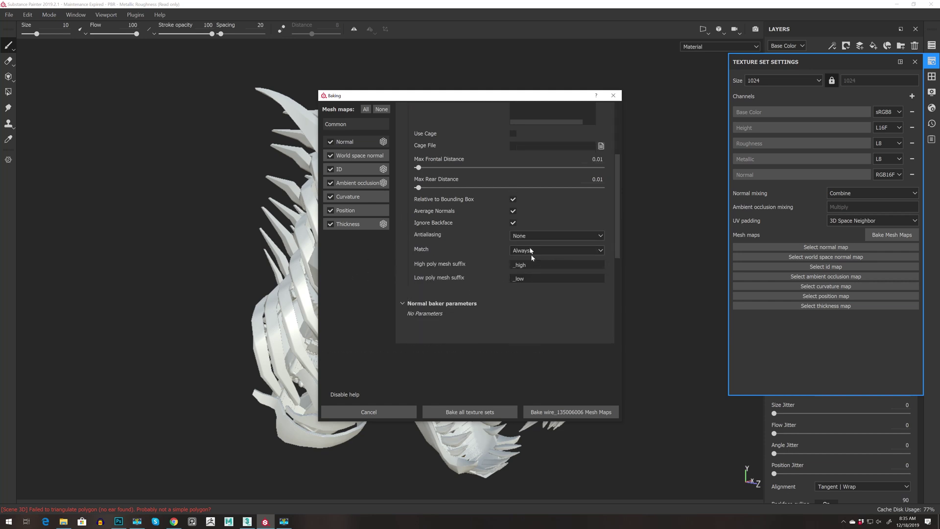
{"action": "left_click", "coordinate": [540, 237]}
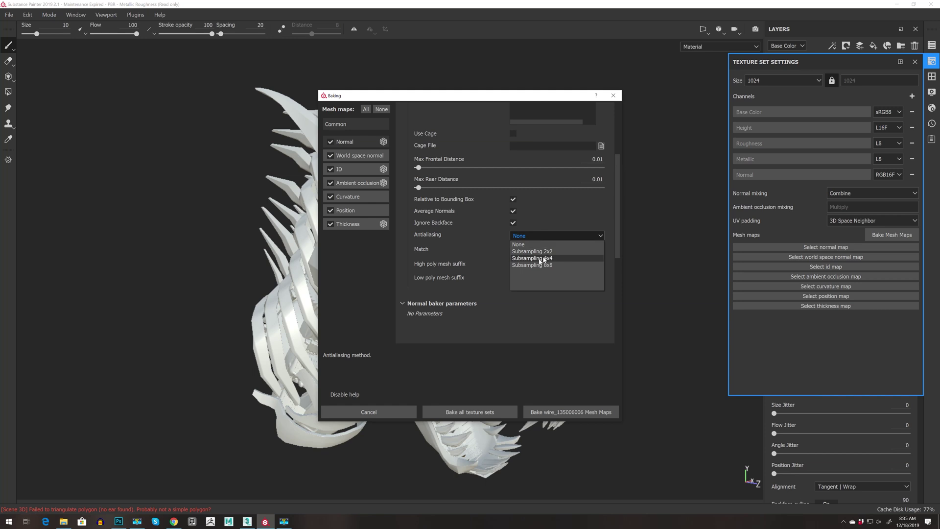
{"action": "left_click", "coordinate": [555, 258]}
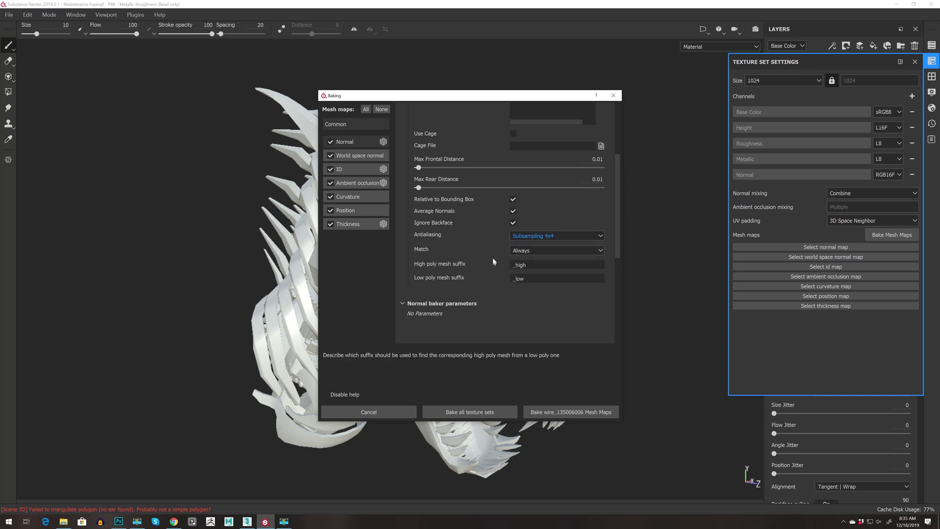
{"action": "left_click", "coordinate": [548, 253]}
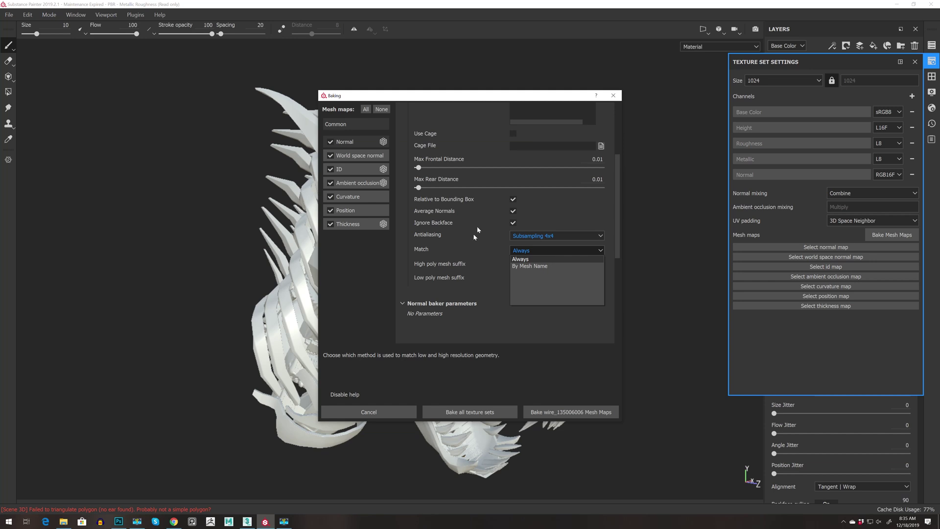
{"action": "left_click", "coordinate": [527, 260]}
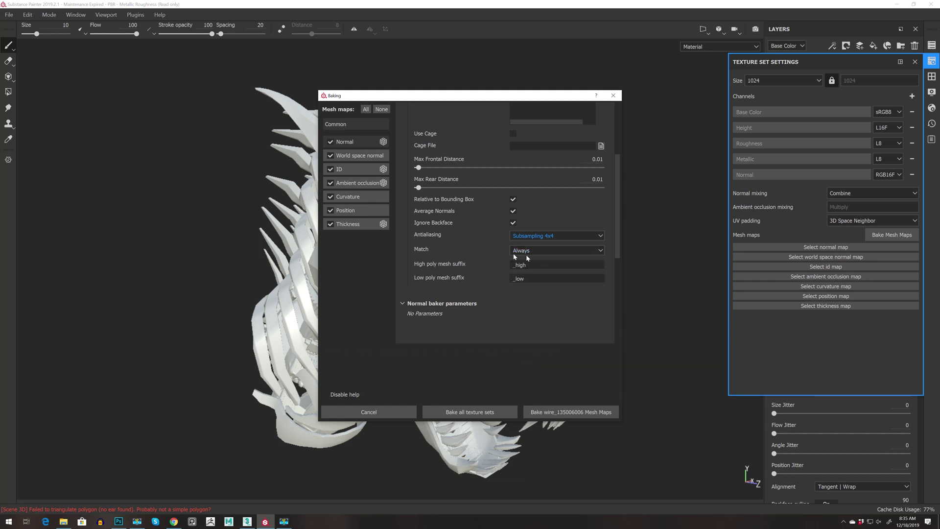
Enable curvature, position and thickness bakers, raising thickness Secondary Rays to 86
{"action": "scroll", "coordinate": [524, 333], "scroll_direction": "down", "scroll_amount": 1}
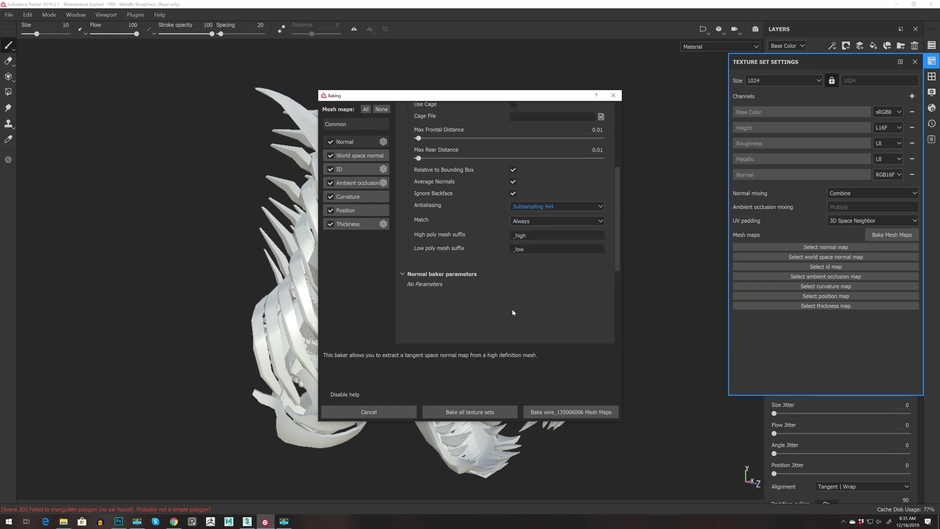
{"action": "left_click", "coordinate": [349, 196]}
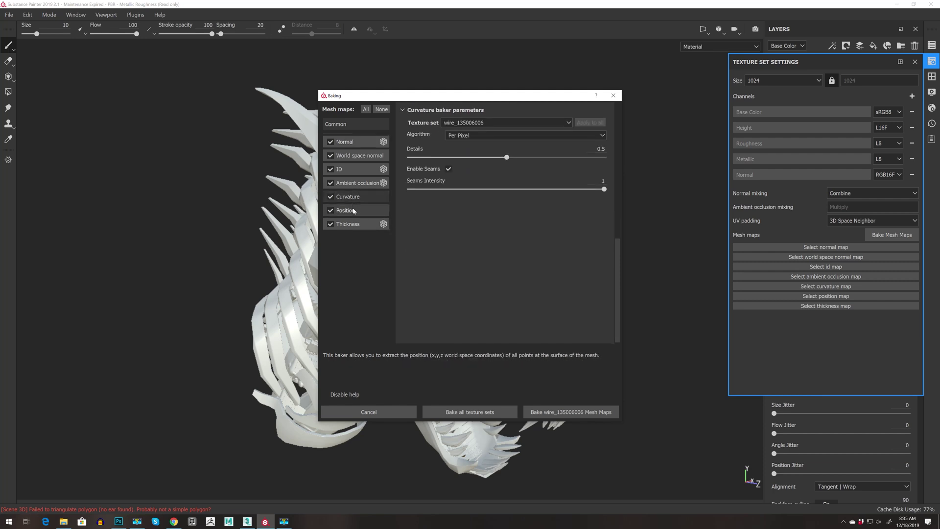
{"action": "left_click", "coordinate": [354, 211]}
{"action": "left_click", "coordinate": [349, 224]}
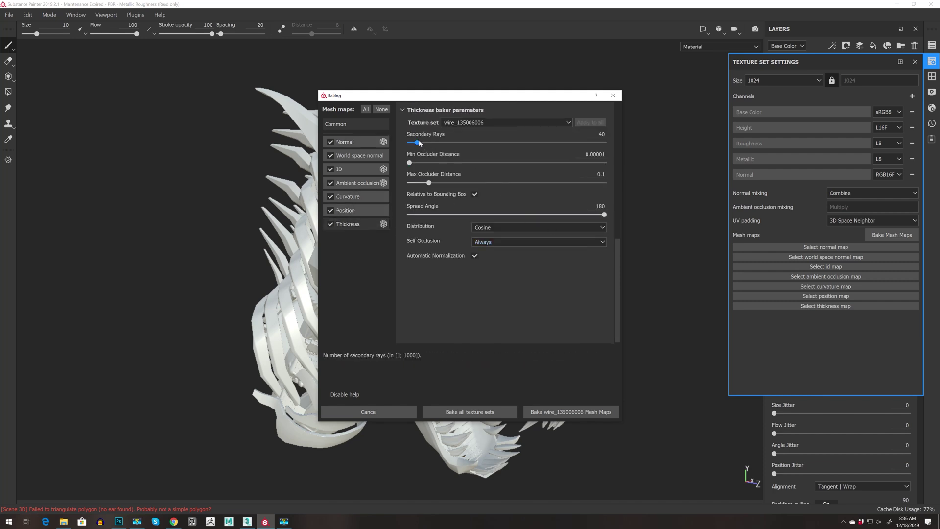
{"action": "left_click_drag", "start_coordinate": [417, 143], "coordinate": [426, 144]}
Keep self occlusion Always and ray distribution Cosine, then bake the wire_135006006 mesh maps
{"action": "scroll", "coordinate": [499, 313], "scroll_direction": "up", "scroll_amount": 3}
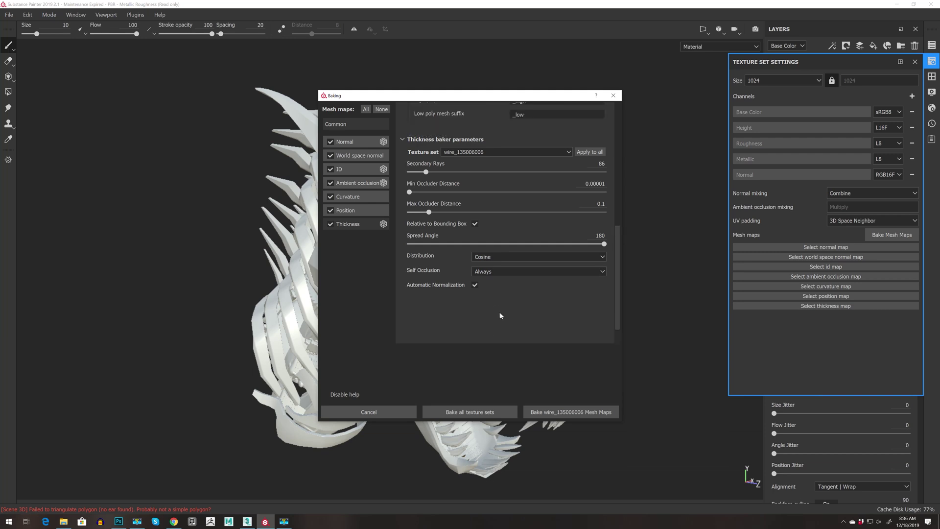
{"action": "left_click", "coordinate": [505, 330]}
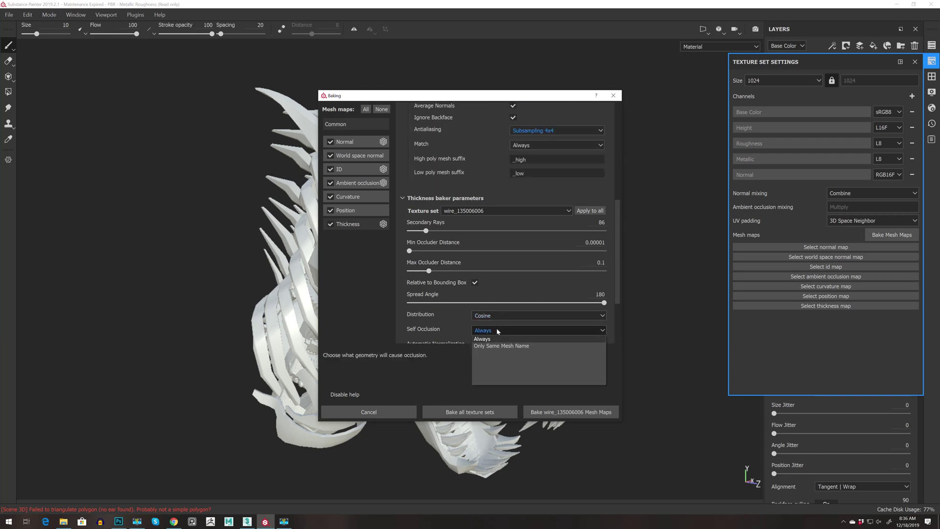
{"action": "left_click", "coordinate": [504, 330]}
{"action": "scroll", "coordinate": [505, 330], "scroll_direction": "down", "scroll_amount": 2}
{"action": "left_click", "coordinate": [496, 255]}
{"action": "left_click", "coordinate": [496, 255]}
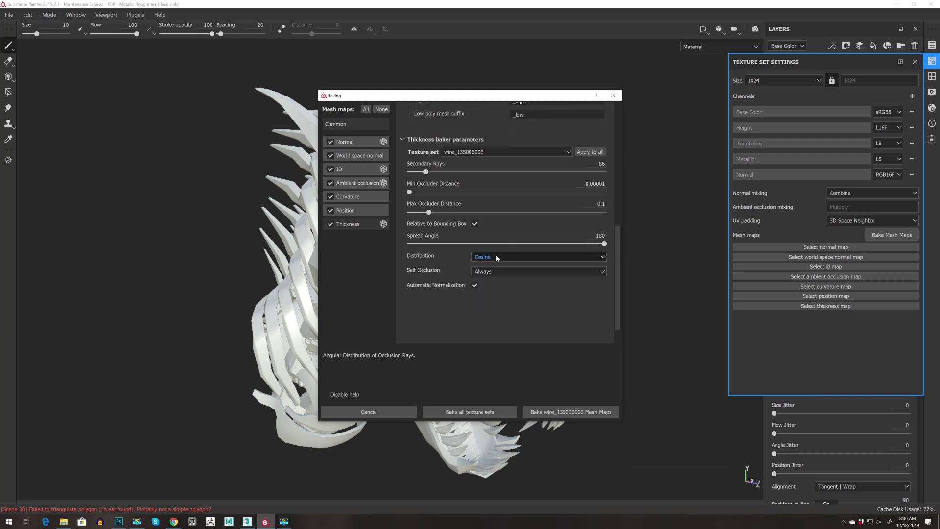
{"action": "left_click", "coordinate": [573, 416]}
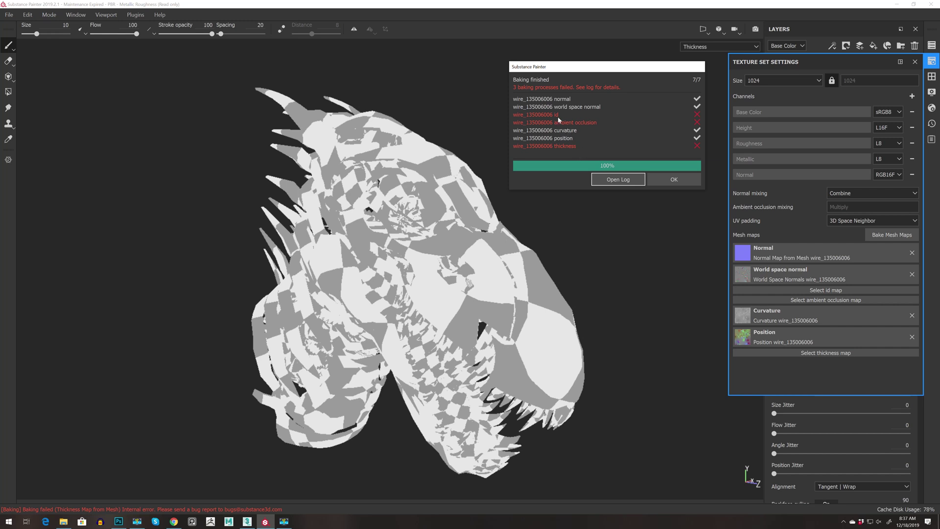
Close the bake report and orbit the raptor head to a front view
{"action": "mouse_move", "coordinate": [583, 73]}
{"action": "left_mouse_down"}
{"action": "mouse_move", "coordinate": [582, 133]}
{"action": "mouse_move", "coordinate": [576, 128]}
{"action": "left_mouse_up"}
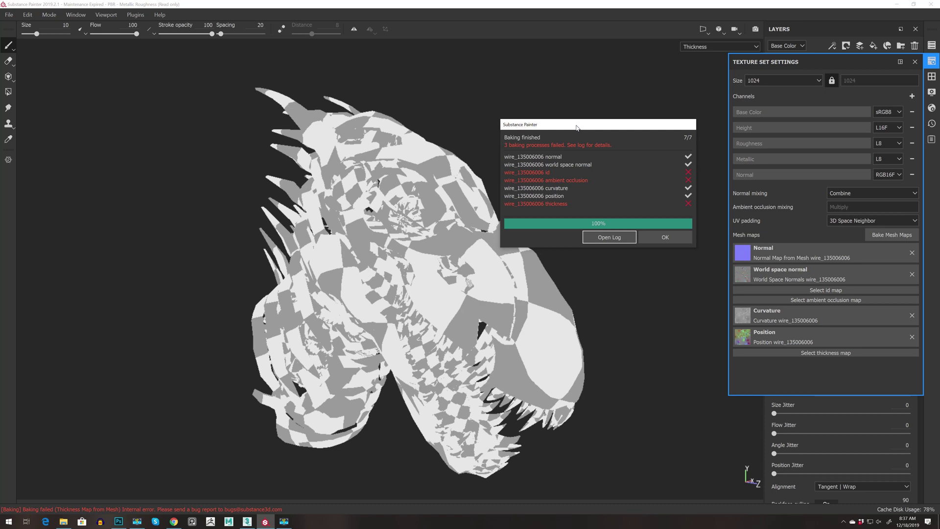
{"action": "left_click", "coordinate": [665, 238]}
{"action": "left_click_drag", "start_coordinate": [563, 160], "coordinate": [637, 220], "text": "alt"}
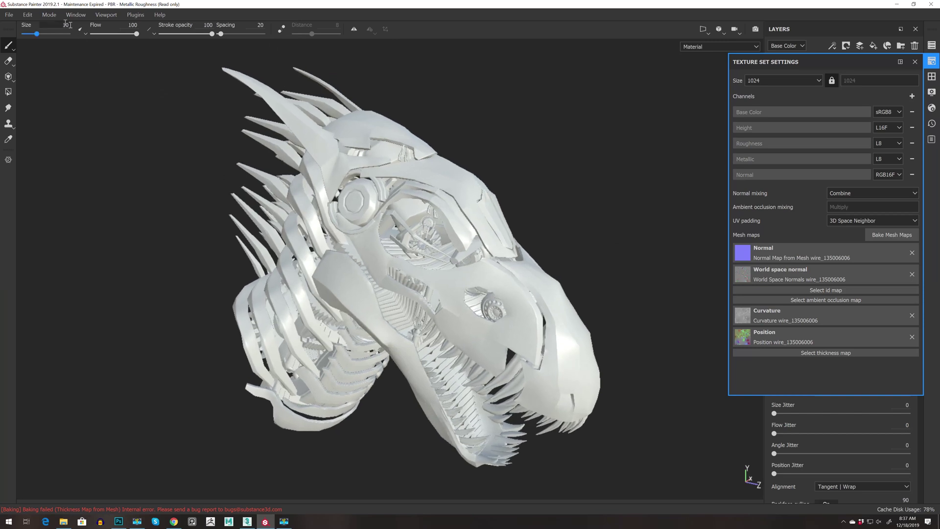
Uncheck Enable GPU raytracing under Baking options in Edit > Settings and confirm
{"action": "left_click", "coordinate": [49, 19]}
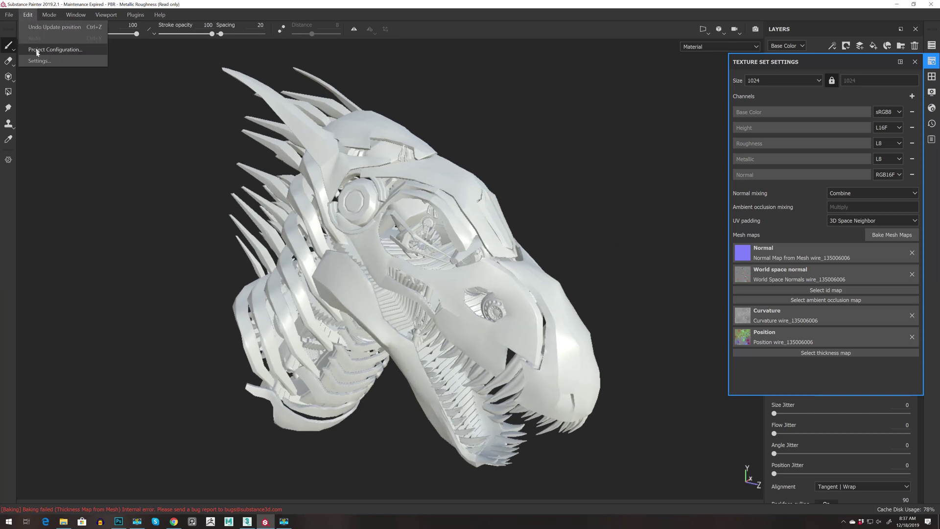
{"action": "left_click", "coordinate": [39, 60]}
{"action": "scroll", "coordinate": [431, 251], "scroll_direction": "down", "scroll_amount": 3}
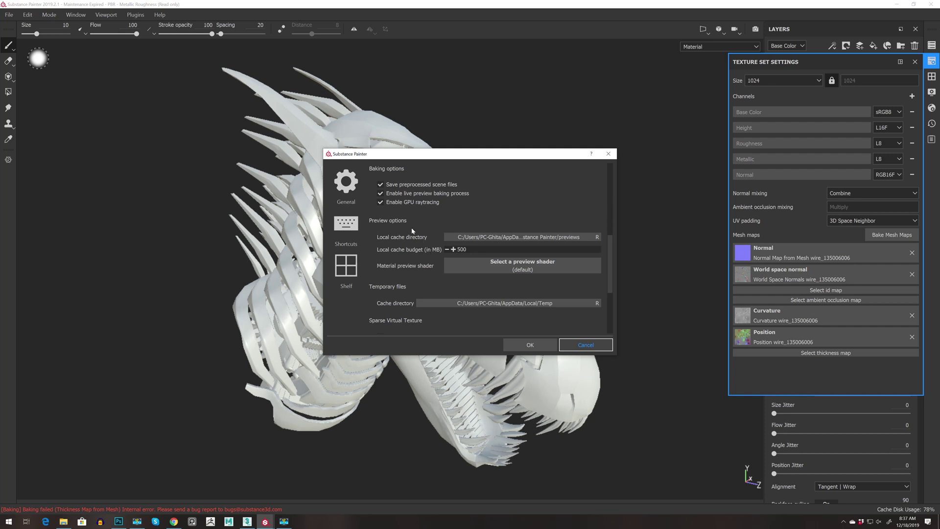
{"action": "scroll", "coordinate": [412, 231], "scroll_direction": "up", "scroll_amount": 1}
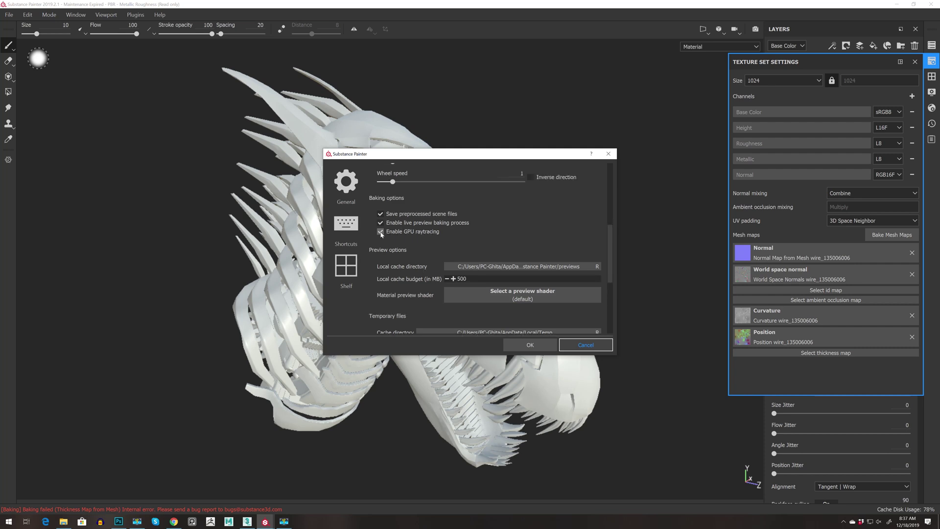
{"action": "left_click", "coordinate": [380, 231]}
{"action": "left_click", "coordinate": [530, 345]}
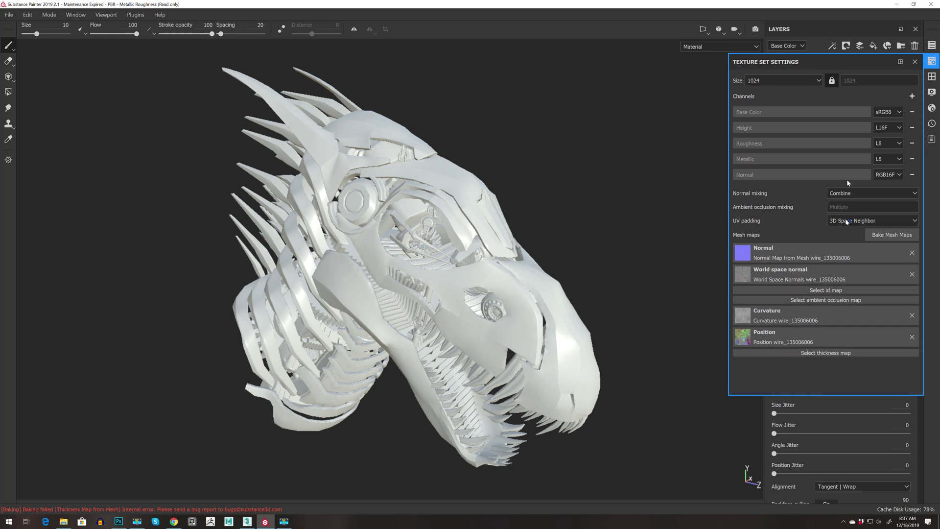
Exclude the normal, world space normal, curvature and position maps from the bake
{"action": "mouse_move", "coordinate": [849, 64]}
{"action": "left_mouse_down"}
{"action": "mouse_move", "coordinate": [580, 95]}
{"action": "mouse_move", "coordinate": [654, 93]}
{"action": "left_mouse_up"}
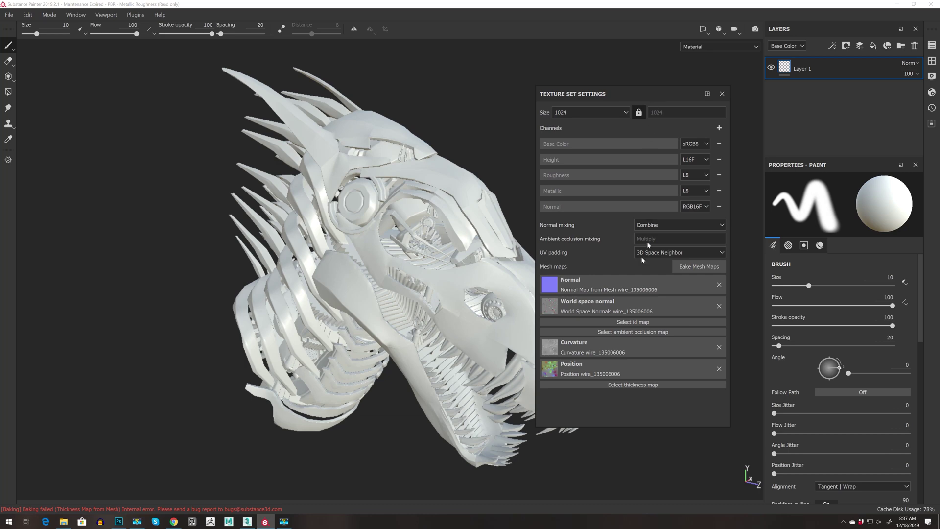
{"action": "left_click", "coordinate": [697, 268]}
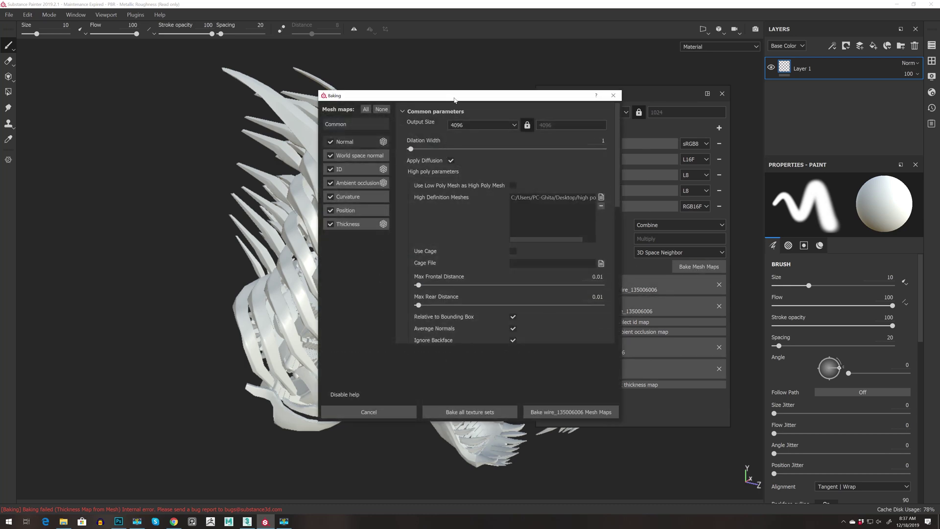
{"action": "left_click_drag", "start_coordinate": [439, 98], "coordinate": [341, 96]}
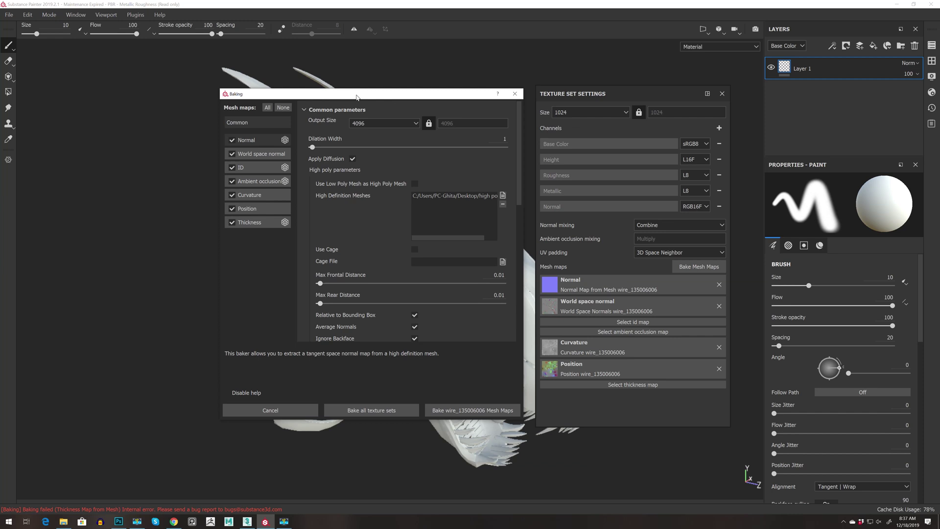
{"action": "left_click", "coordinate": [232, 140]}
{"action": "left_click", "coordinate": [232, 154]}
{"action": "left_click", "coordinate": [232, 195]}
{"action": "left_click", "coordinate": [232, 209]}
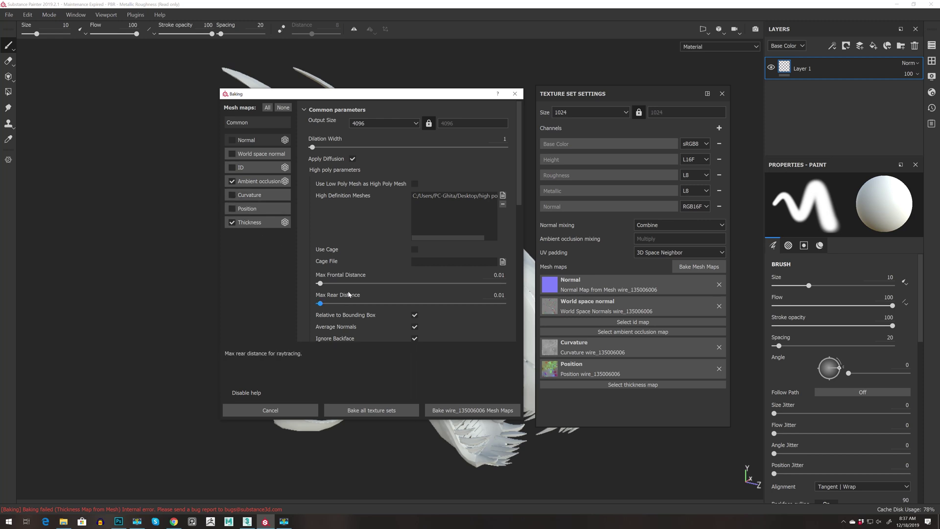
Bake only ambient occlusion and thickness, then close the bake report
{"action": "left_click", "coordinate": [455, 410]}
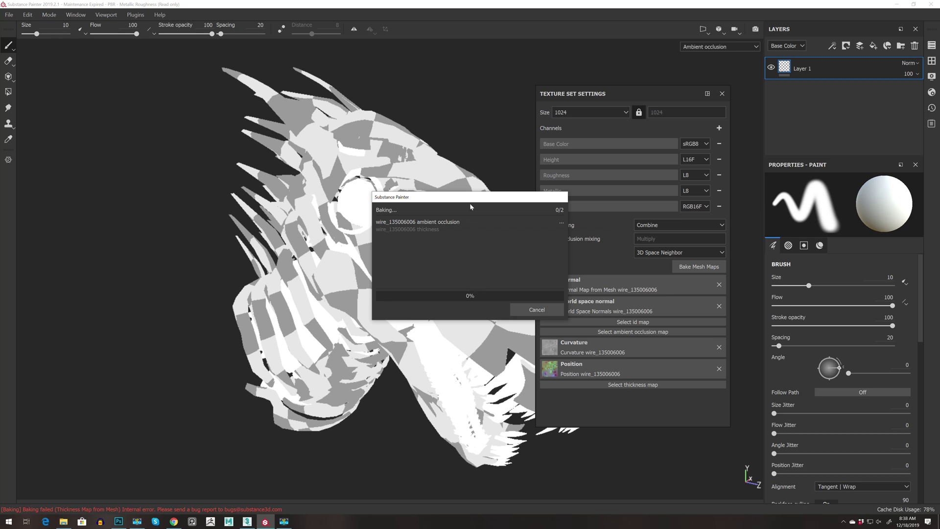
{"action": "left_click_drag", "start_coordinate": [469, 201], "coordinate": [115, 192]}
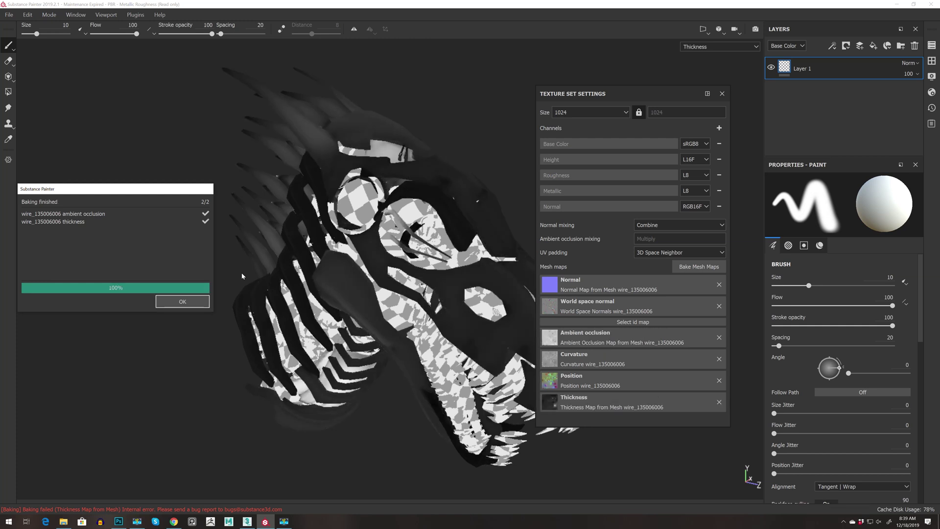
{"action": "key", "text": "Return"}
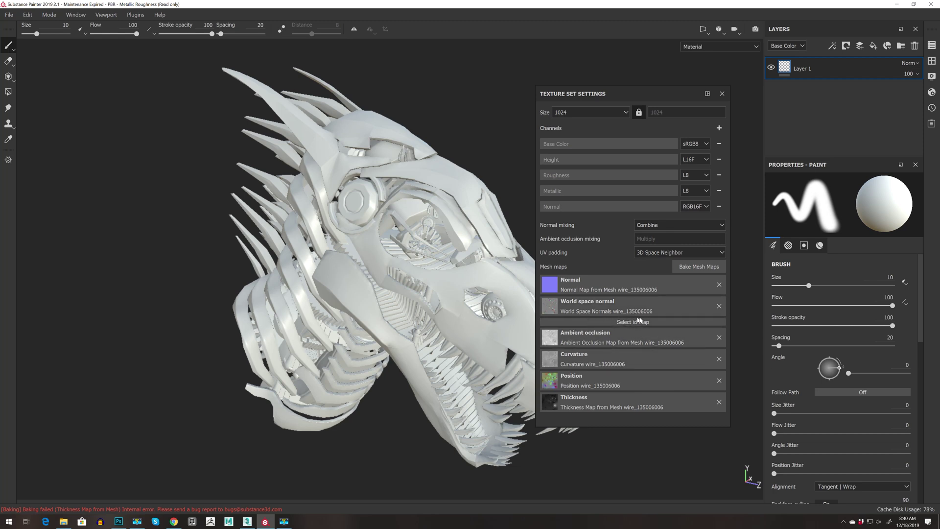
Toggle visibility of the wire_135006006 and wire_224198087 meshes in the texture set list
{"action": "left_click", "coordinate": [721, 93]}
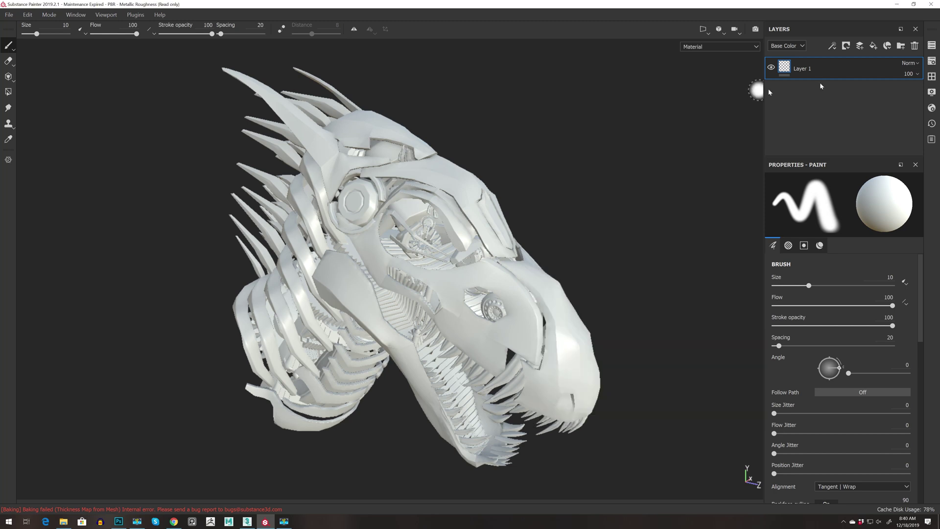
{"action": "left_click", "coordinate": [932, 46]}
{"action": "left_click", "coordinate": [736, 75]}
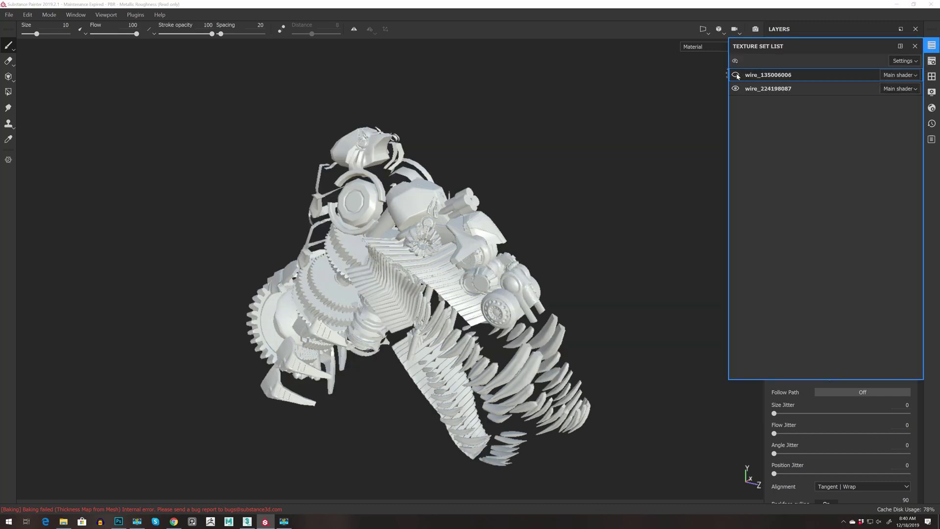
{"action": "left_click", "coordinate": [736, 75]}
{"action": "left_click", "coordinate": [735, 89]}
{"action": "left_click", "coordinate": [736, 88]}
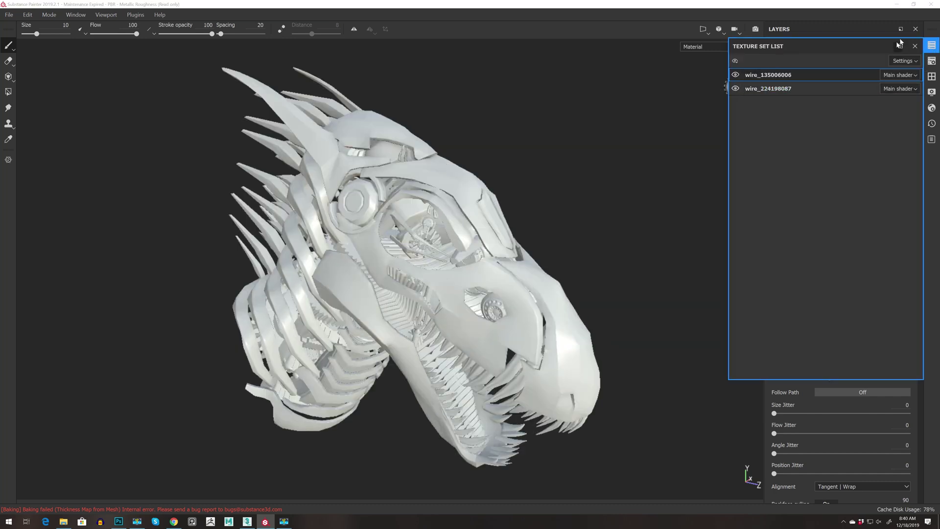
{"action": "left_click", "coordinate": [916, 46]}
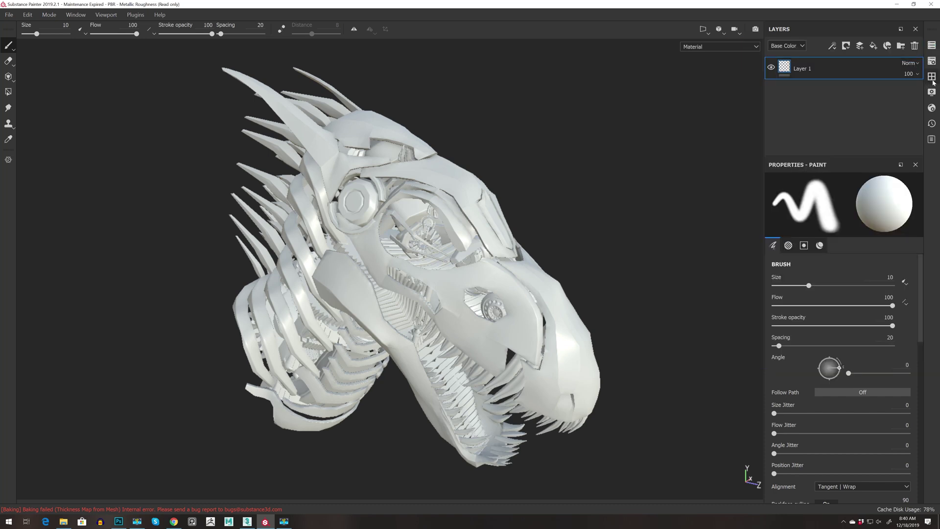
Search the smart materials for 'METAL' and drop METAL_SANDY_DIRT_OLD_v2 onto the head
{"action": "left_click", "coordinate": [932, 77]}
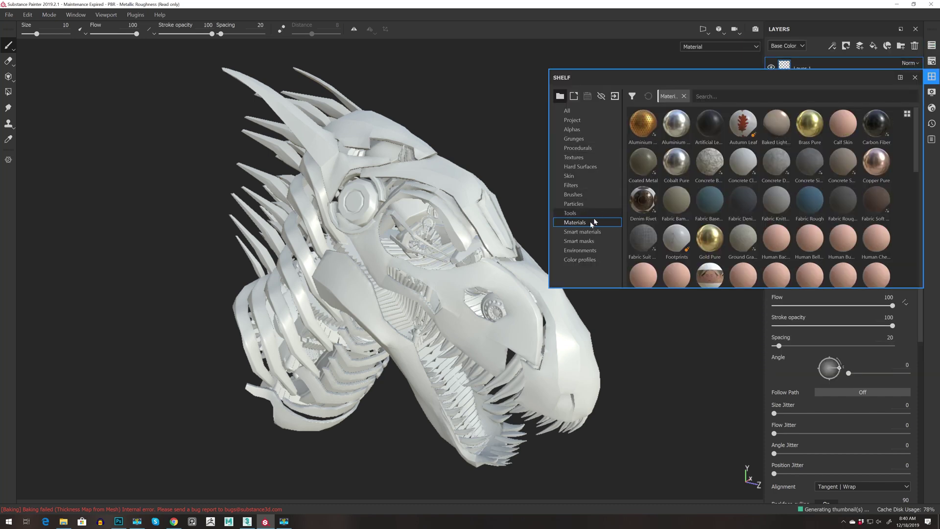
{"action": "left_click", "coordinate": [585, 233]}
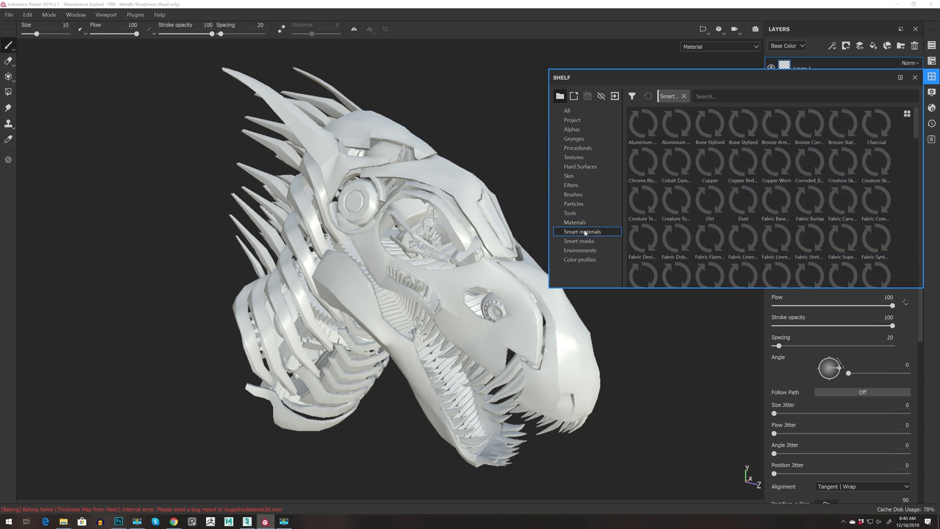
{"action": "scroll", "coordinate": [706, 96], "scroll_direction": "down", "scroll_amount": 3}
{"action": "left_click", "coordinate": [706, 96]}
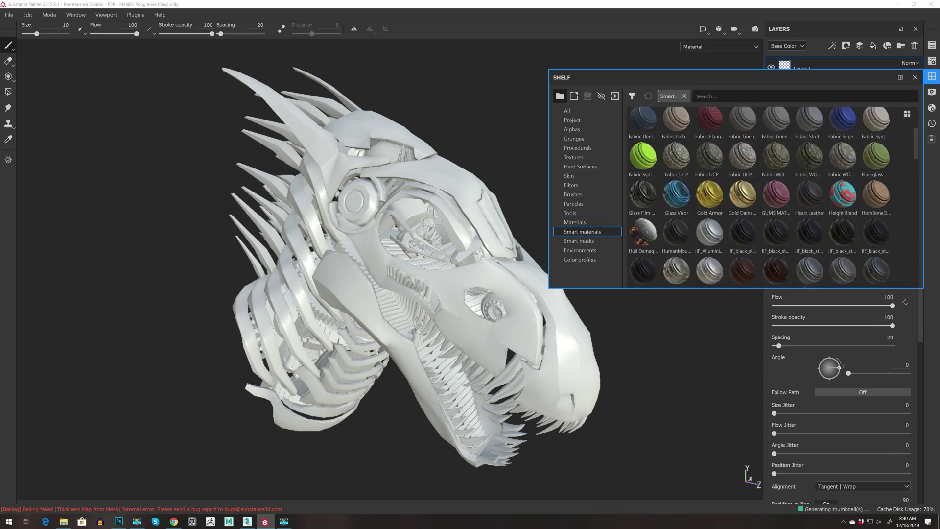
{"action": "type", "text": "ME"}
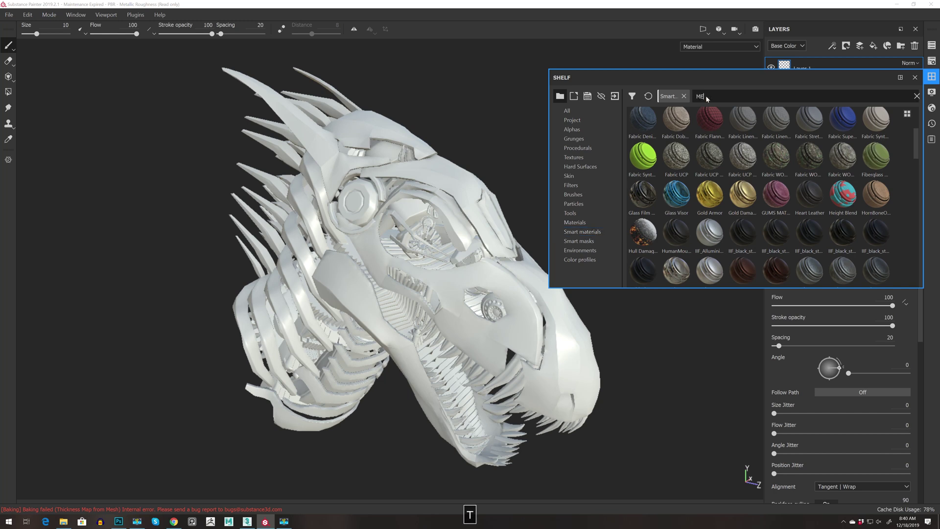
{"action": "type", "text": "TAL"}
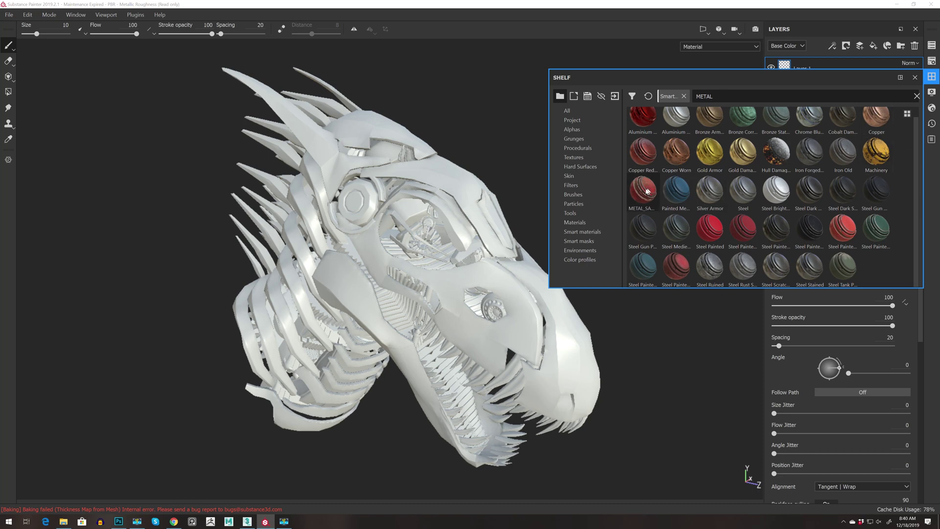
{"action": "left_click_drag", "start_coordinate": [643, 191], "coordinate": [569, 337]}
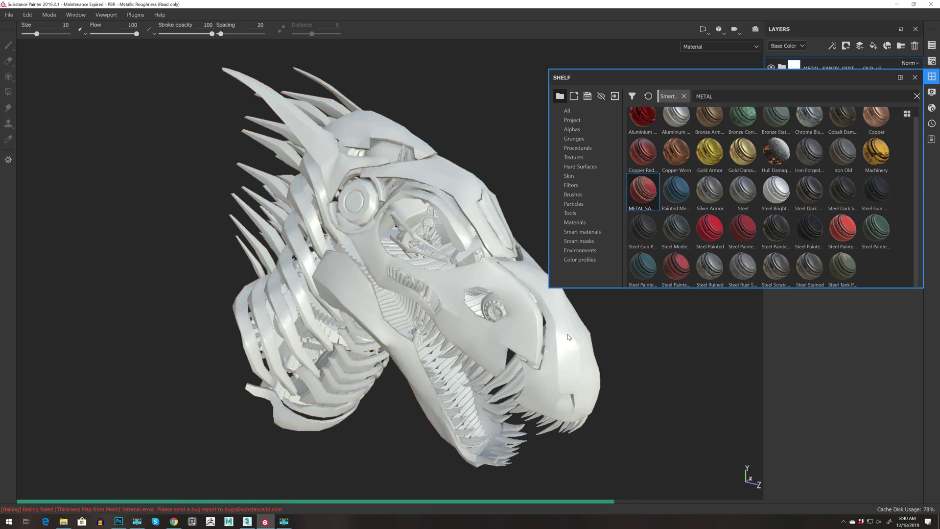
{"action": "mouse_move", "coordinate": [638, 374]}
{"action": "left_mouse_down", "text": "alt"}
{"action": "mouse_move", "coordinate": [598, 373]}
{"action": "mouse_move", "coordinate": [621, 355]}
{"action": "left_mouse_up", "text": "alt"}
Set the texture set size to 4096 and select the top smart material folder layer
{"action": "left_click", "coordinate": [915, 78]}
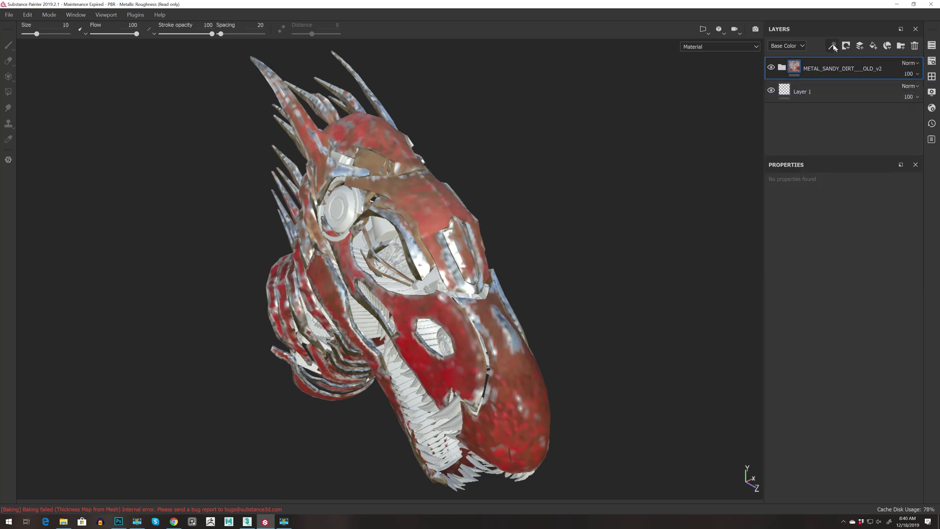
{"action": "mouse_move", "coordinate": [932, 60]}
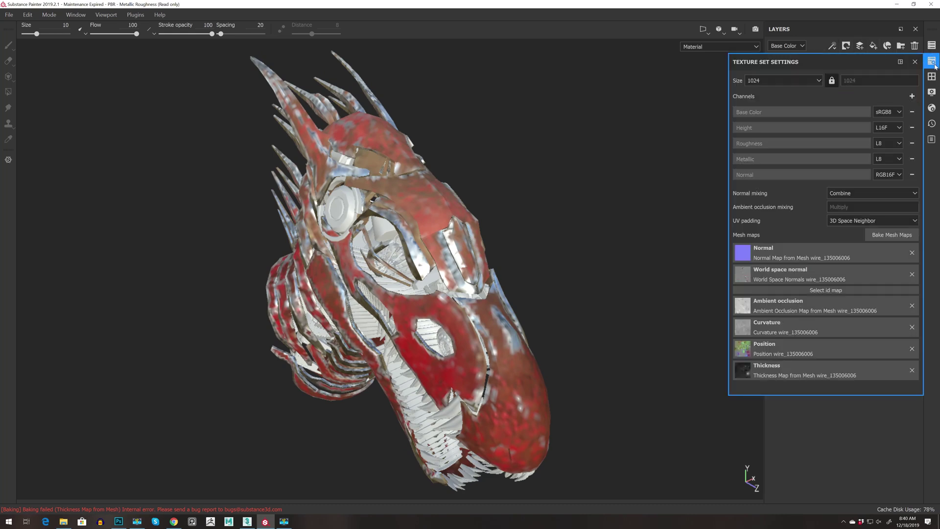
{"action": "left_click", "coordinate": [798, 82]}
{"action": "left_click", "coordinate": [761, 129]}
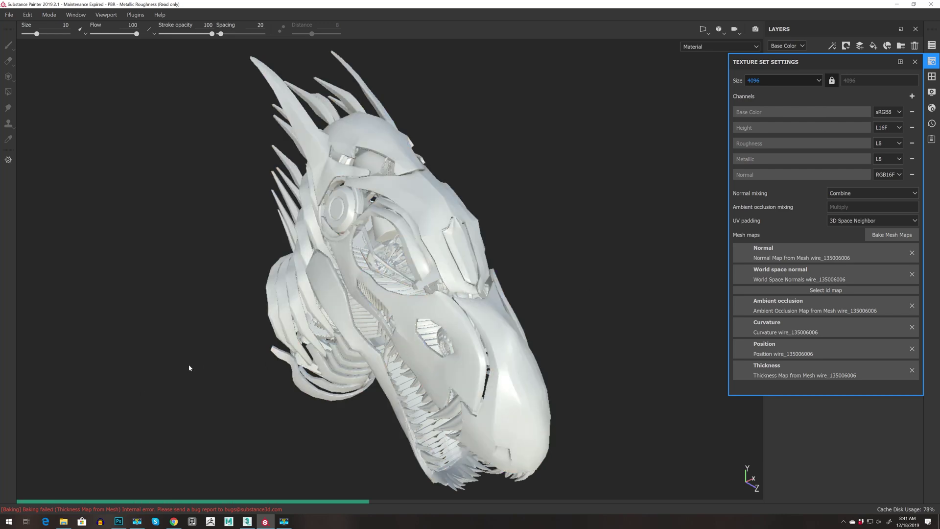
{"action": "left_click_drag", "start_coordinate": [190, 368], "coordinate": [277, 336], "text": "alt"}
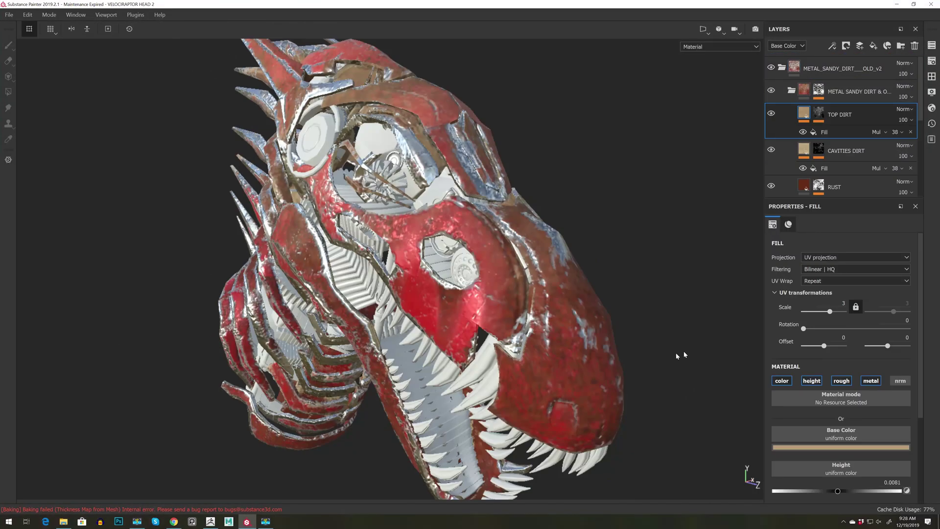
{"action": "left_click_drag", "start_coordinate": [683, 351], "coordinate": [672, 377], "text": "alt"}
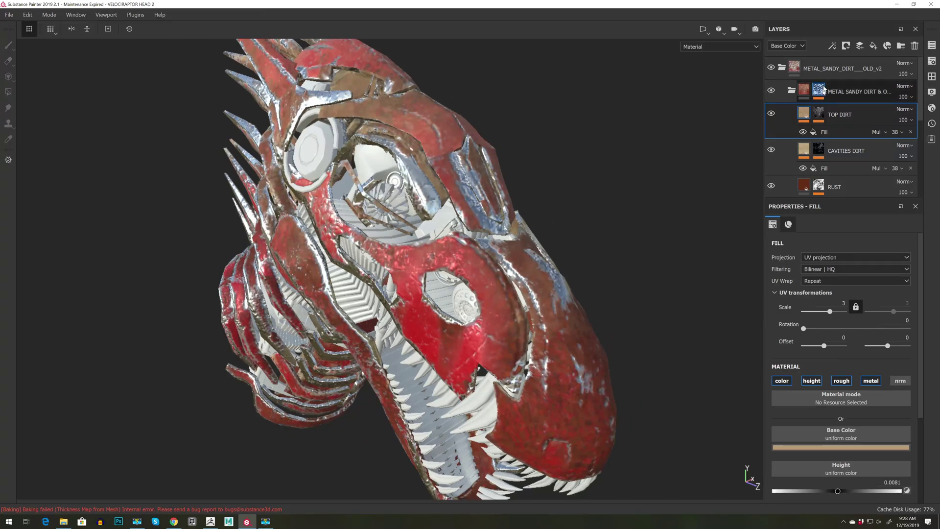
{"action": "left_click", "coordinate": [836, 70]}
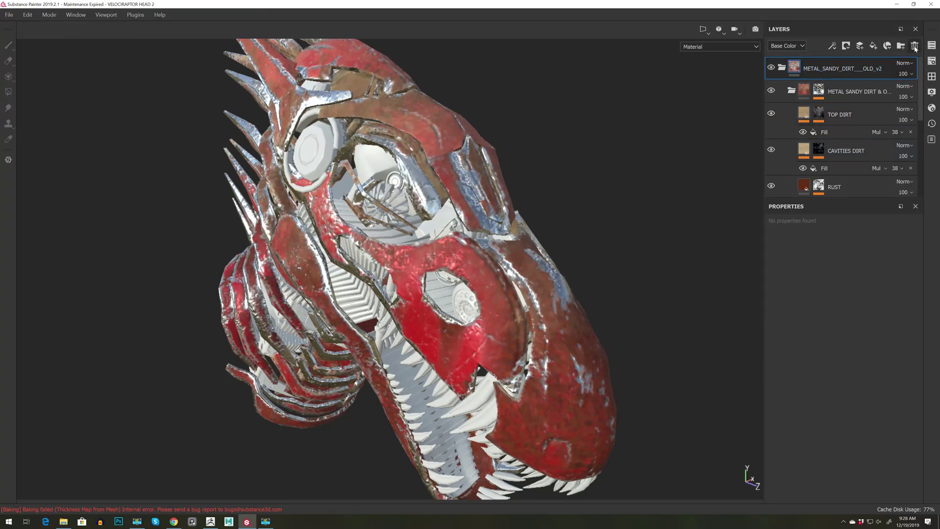
Delete the old layer stack, search 'steel' and drop Steel Painted Chipped Dirty onto the head
{"action": "key", "text": "Delete"}
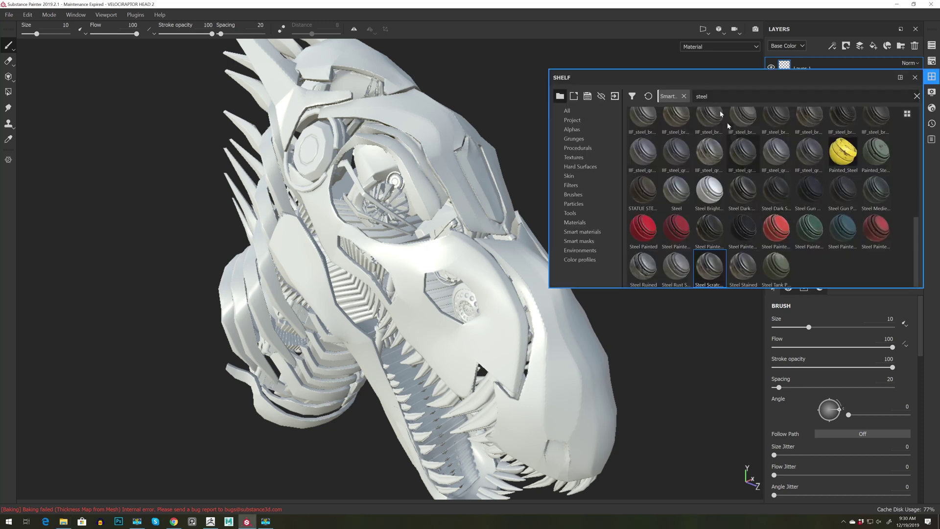
{"action": "double_click", "coordinate": [702, 96]}
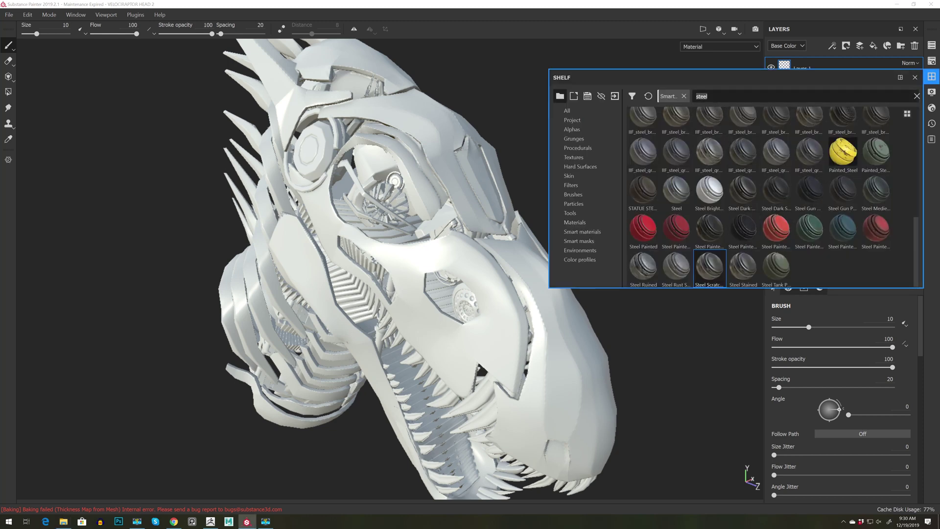
{"action": "type", "text": "steel"}
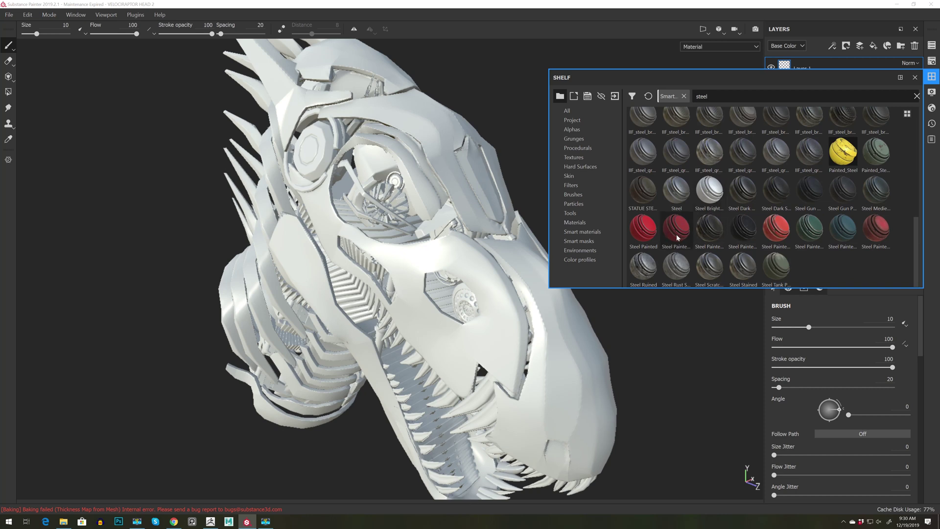
{"action": "mouse_move", "coordinate": [676, 234]}
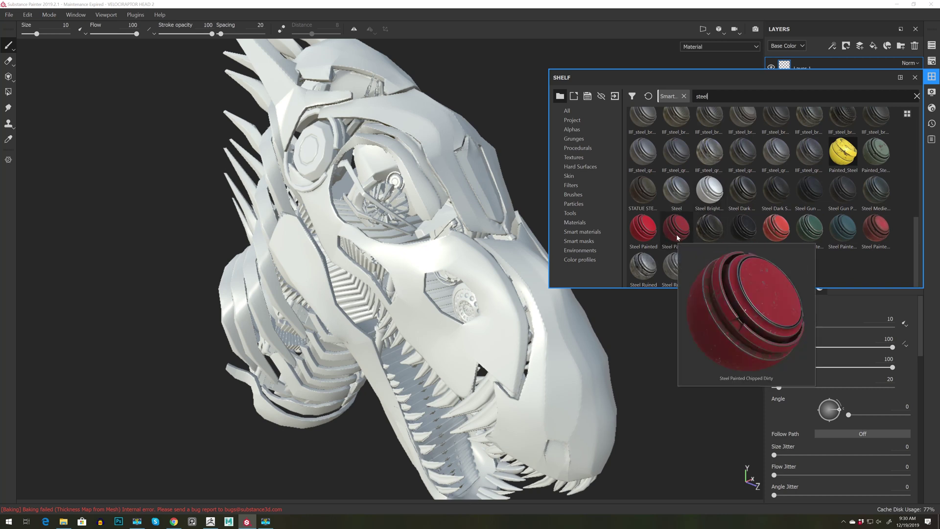
{"action": "mouse_move", "coordinate": [677, 234]}
{"action": "left_mouse_down"}
{"action": "mouse_move", "coordinate": [542, 271]}
{"action": "mouse_move", "coordinate": [551, 345]}
{"action": "left_mouse_up"}
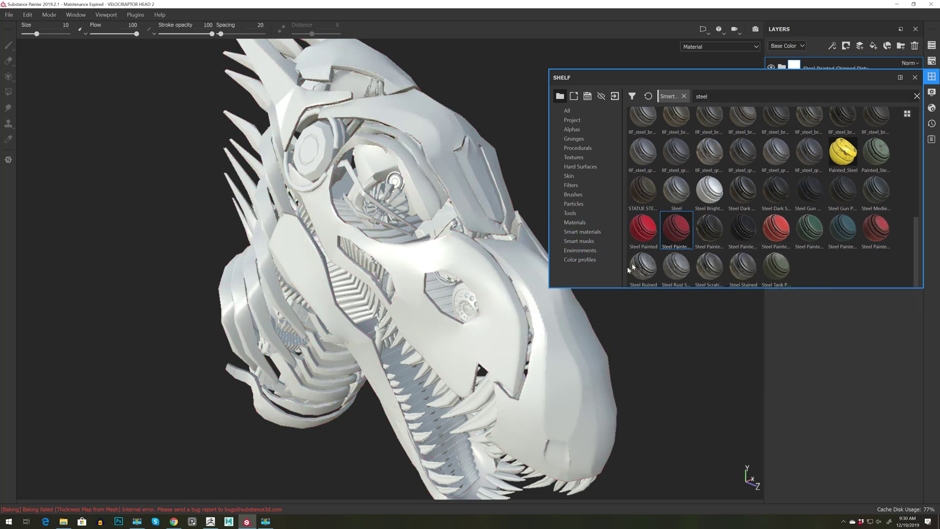
{"action": "mouse_move", "coordinate": [674, 241]}
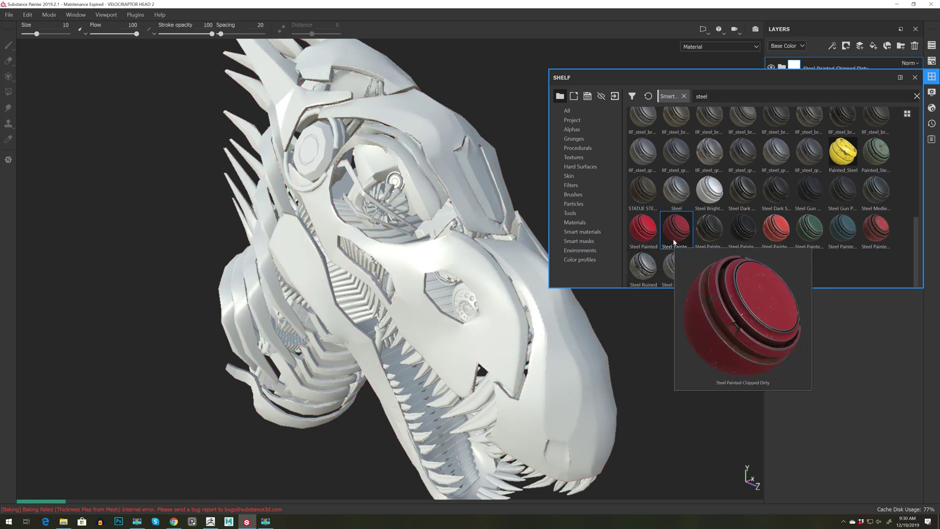
{"action": "left_click_drag", "start_coordinate": [667, 374], "coordinate": [629, 372], "text": "alt"}
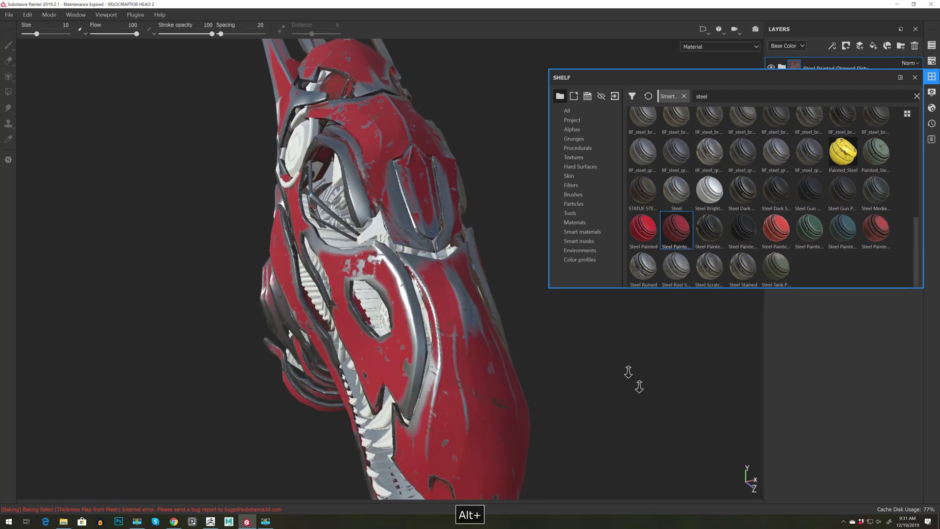
Drop the Steel Scratched smart material onto the raptor head to scratch its teeth and exposed metal
{"action": "right_click_drag", "start_coordinate": [629, 372], "coordinate": [474, 321], "text": "alt"}
{"action": "left_click_drag", "start_coordinate": [474, 321], "coordinate": [474, 366], "text": "alt"}
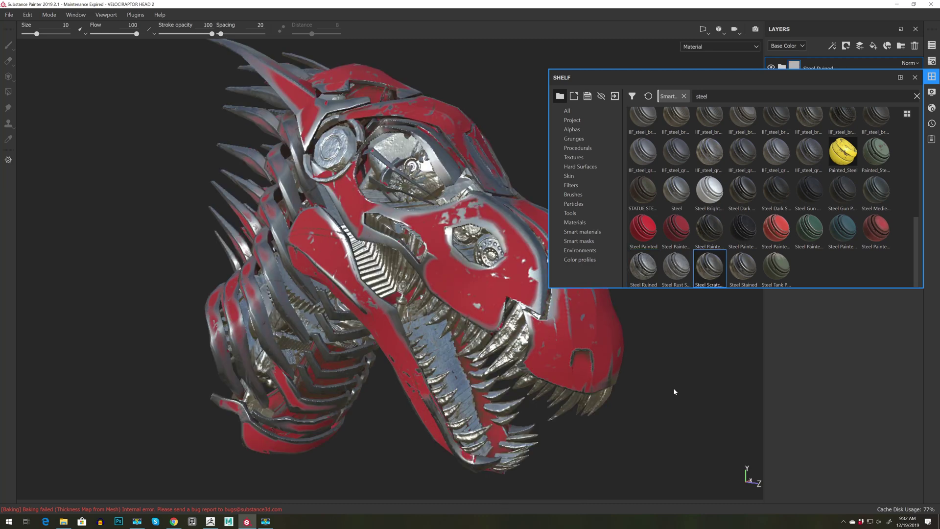
{"action": "left_click_drag", "start_coordinate": [668, 397], "coordinate": [664, 394], "text": "alt"}
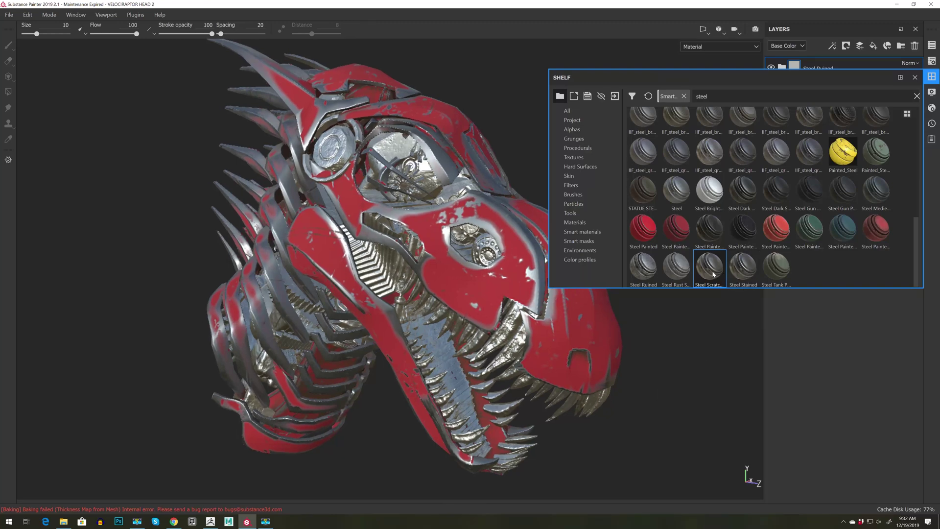
{"action": "mouse_move", "coordinate": [713, 274]}
{"action": "left_mouse_down"}
{"action": "mouse_move", "coordinate": [621, 319]}
{"action": "mouse_move", "coordinate": [514, 343]}
{"action": "mouse_move", "coordinate": [506, 349]}
{"action": "mouse_move", "coordinate": [513, 359]}
{"action": "left_mouse_up"}
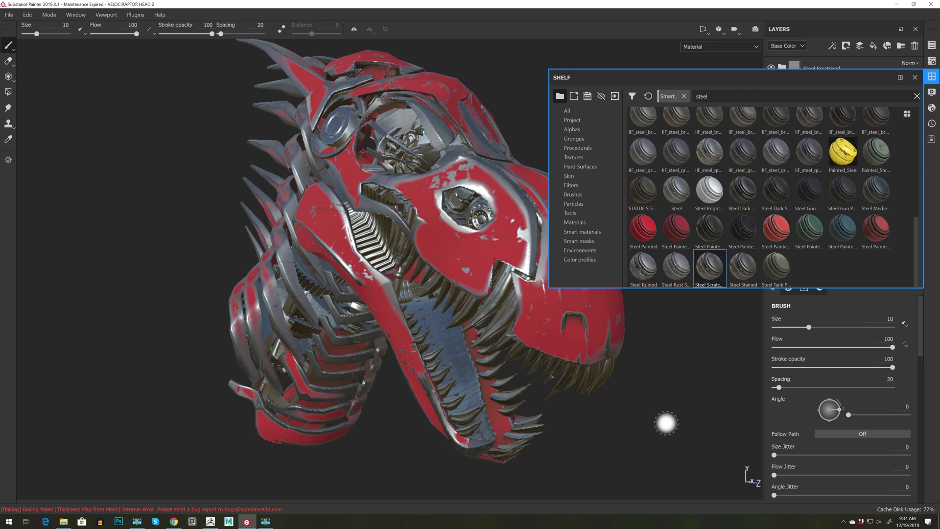
{"action": "mouse_move", "coordinate": [668, 421]}
{"action": "left_mouse_down", "text": "alt"}
{"action": "mouse_move", "coordinate": [619, 395]}
{"action": "mouse_move", "coordinate": [624, 410]}
{"action": "mouse_move", "coordinate": [568, 404]}
{"action": "left_mouse_up", "text": "alt"}
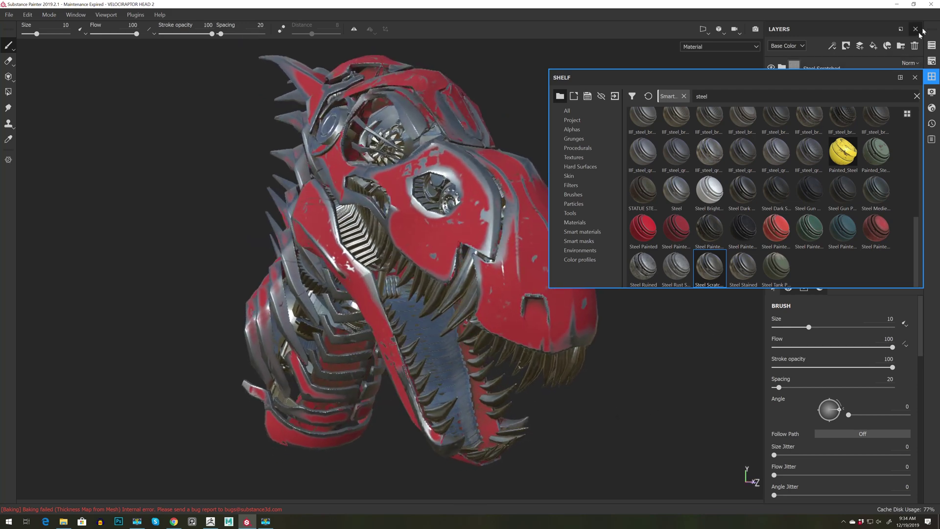
Close the Shelf, then review the head from the side while rotating the environment lighting
{"action": "left_click", "coordinate": [915, 78]}
{"action": "mouse_move", "coordinate": [641, 375]}
{"action": "left_mouse_down", "text": "alt"}
{"action": "mouse_move", "coordinate": [686, 393]}
{"action": "mouse_move", "coordinate": [707, 380]}
{"action": "mouse_move", "coordinate": [670, 383]}
{"action": "left_mouse_up", "text": "alt"}
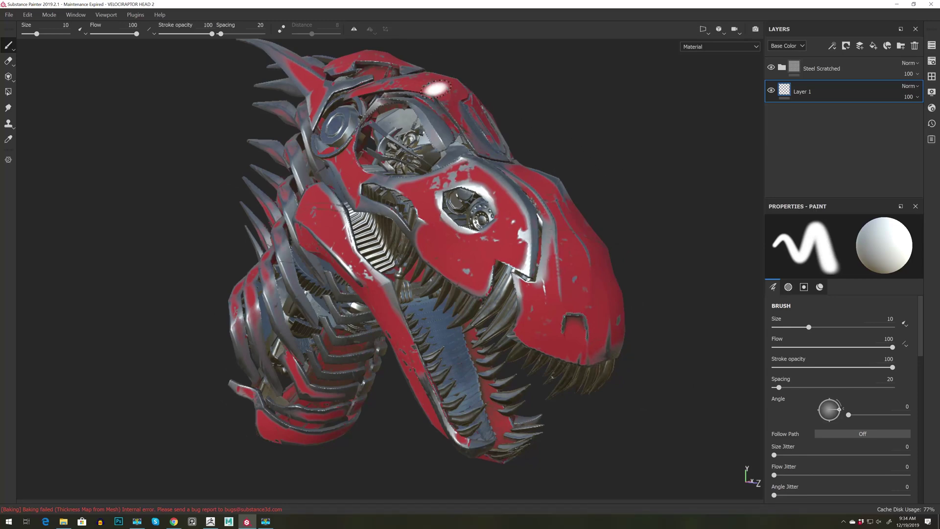
{"action": "left_click_drag", "start_coordinate": [659, 153], "coordinate": [638, 199], "text": "alt"}
{"action": "right_click_drag", "start_coordinate": [466, 310], "coordinate": [486, 319], "text": "shift"}
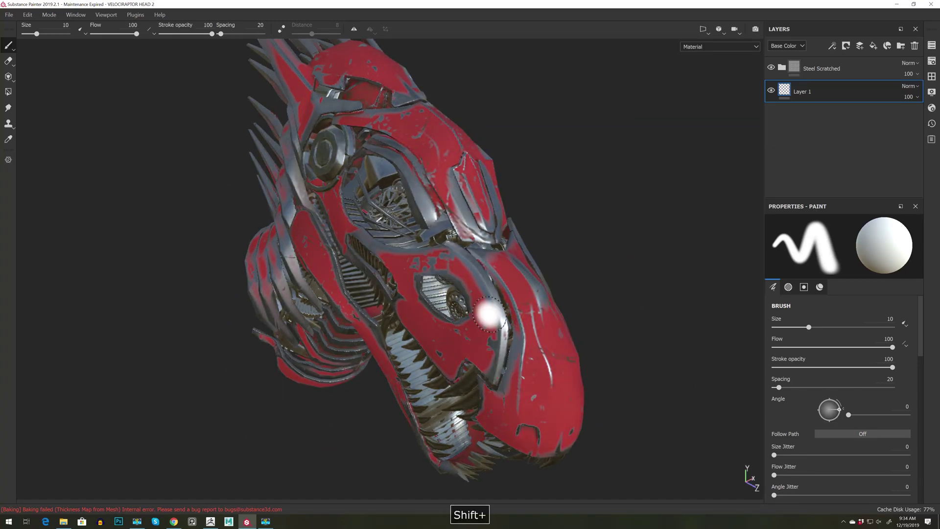
{"action": "left_click_drag", "start_coordinate": [627, 340], "coordinate": [618, 319], "text": "alt"}
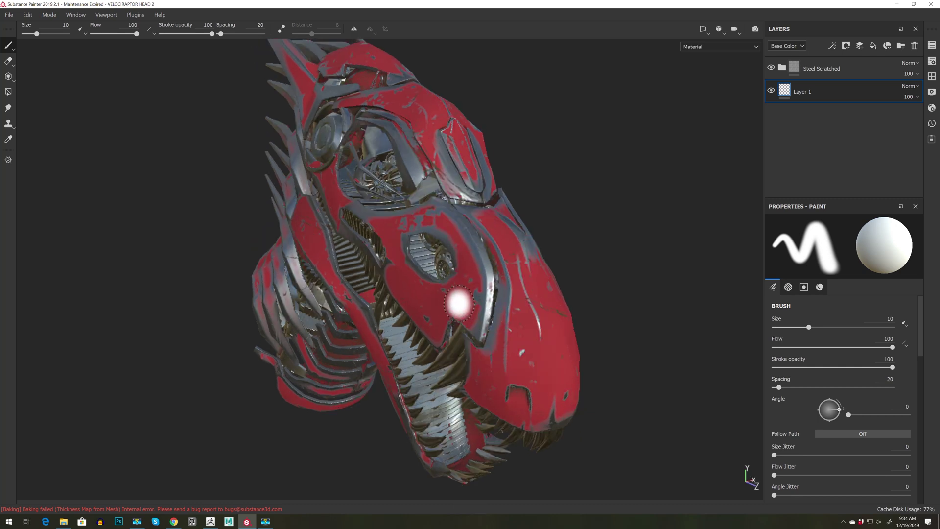
{"action": "mouse_move", "coordinate": [633, 343]}
{"action": "left_mouse_down", "text": "alt"}
{"action": "mouse_move", "coordinate": [650, 336]}
{"action": "mouse_move", "coordinate": [597, 314]}
{"action": "mouse_move", "coordinate": [550, 336]}
{"action": "mouse_move", "coordinate": [290, 361]}
{"action": "mouse_move", "coordinate": [554, 361]}
{"action": "mouse_move", "coordinate": [636, 326]}
{"action": "left_mouse_up", "text": "alt"}
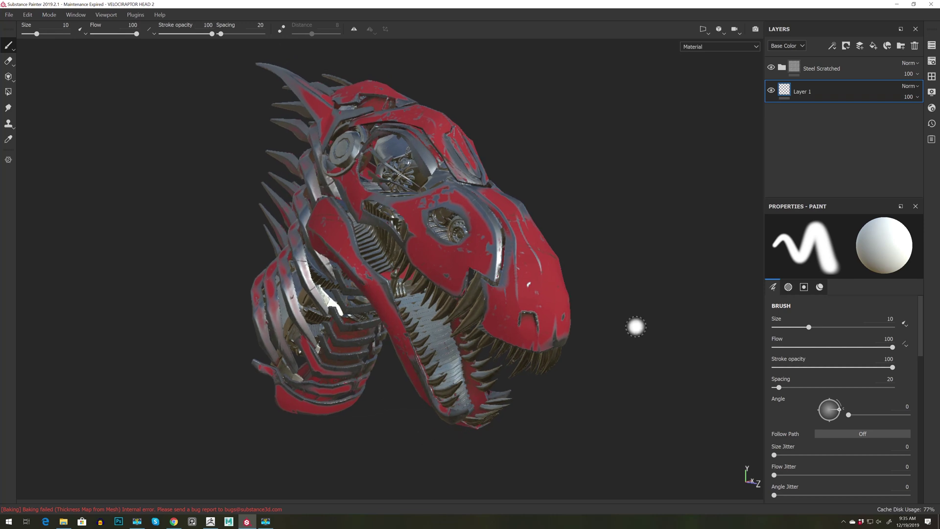